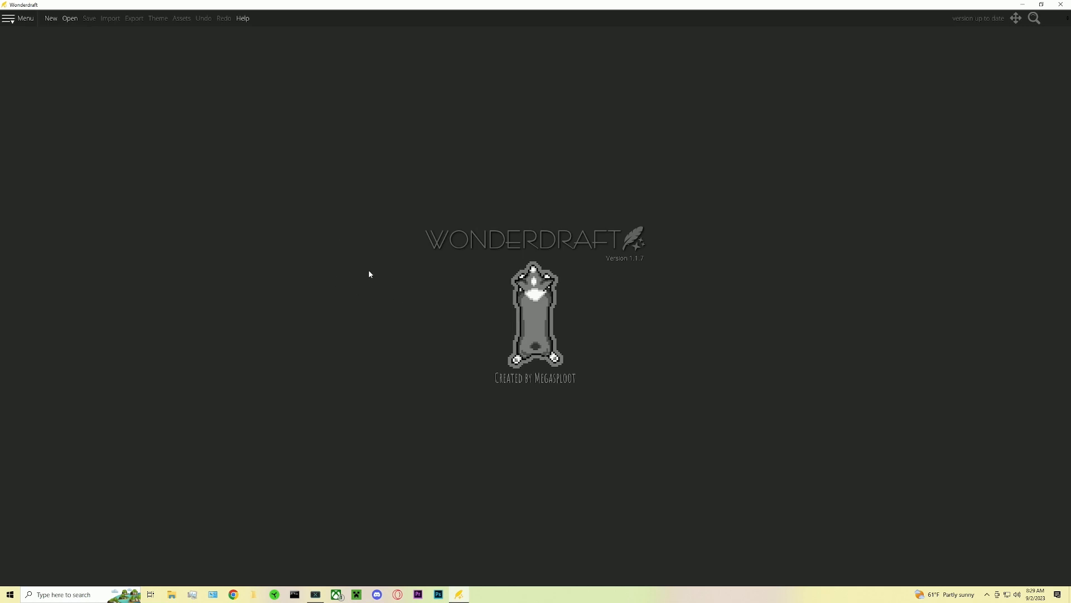
- Create a new 1080 × 1080 px map with the Paper theme
click(52, 20)
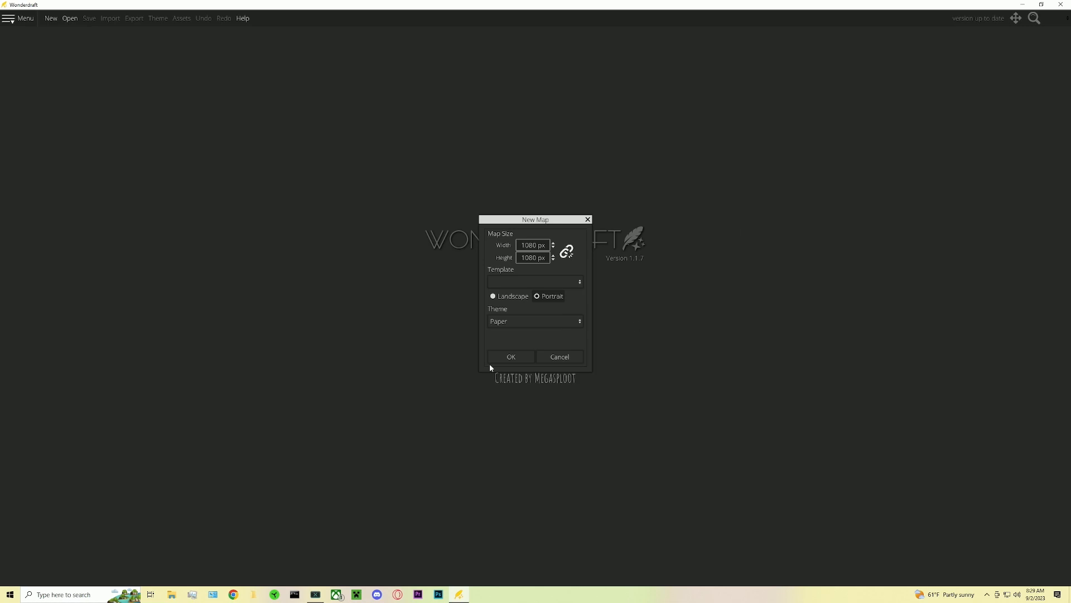
click(521, 322)
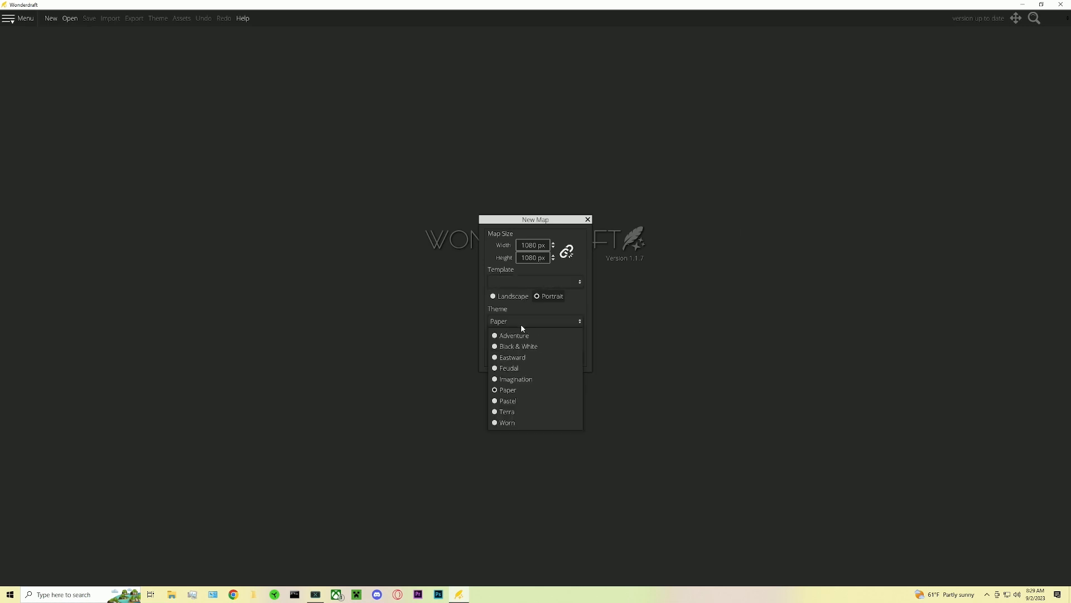
click(501, 391)
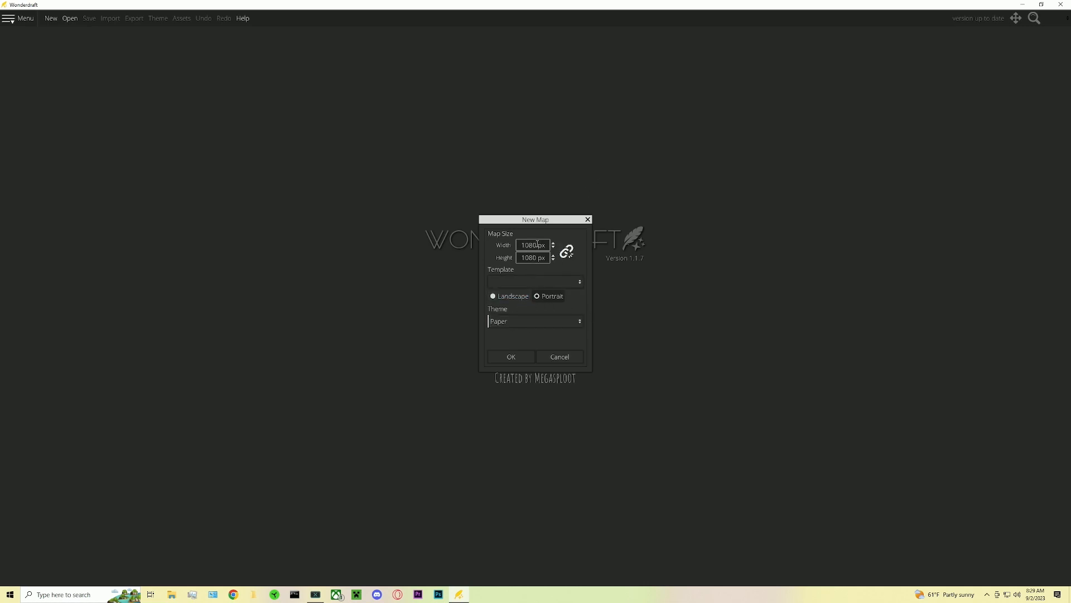
click(505, 356)
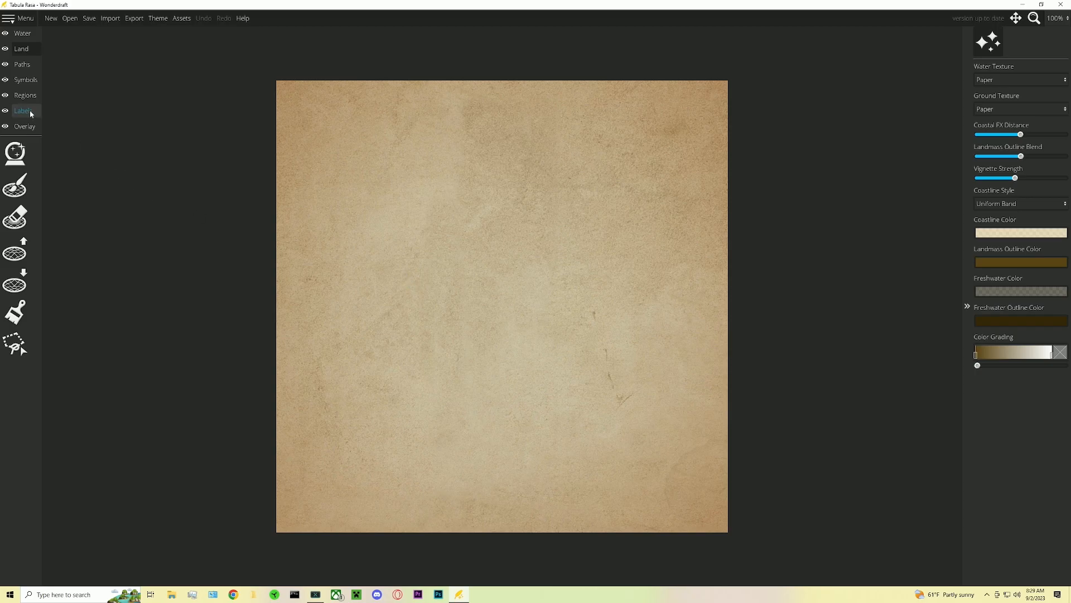
- Generate a random landmass with the Uniform pattern using the landmass generation tool
click(22, 153)
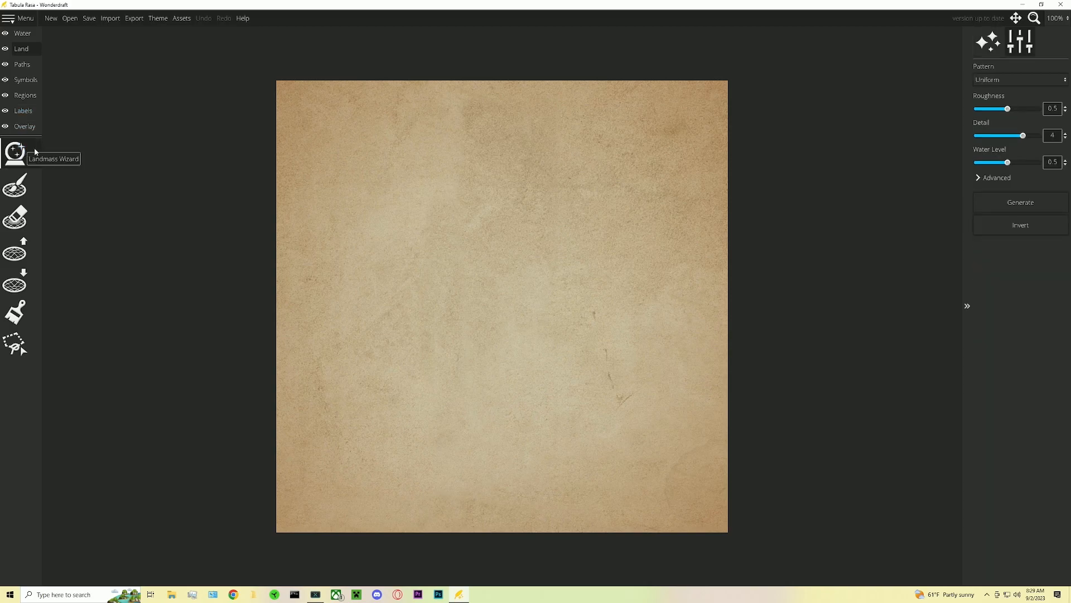
click(1011, 208)
click(1014, 205)
click(1013, 205)
click(1012, 204)
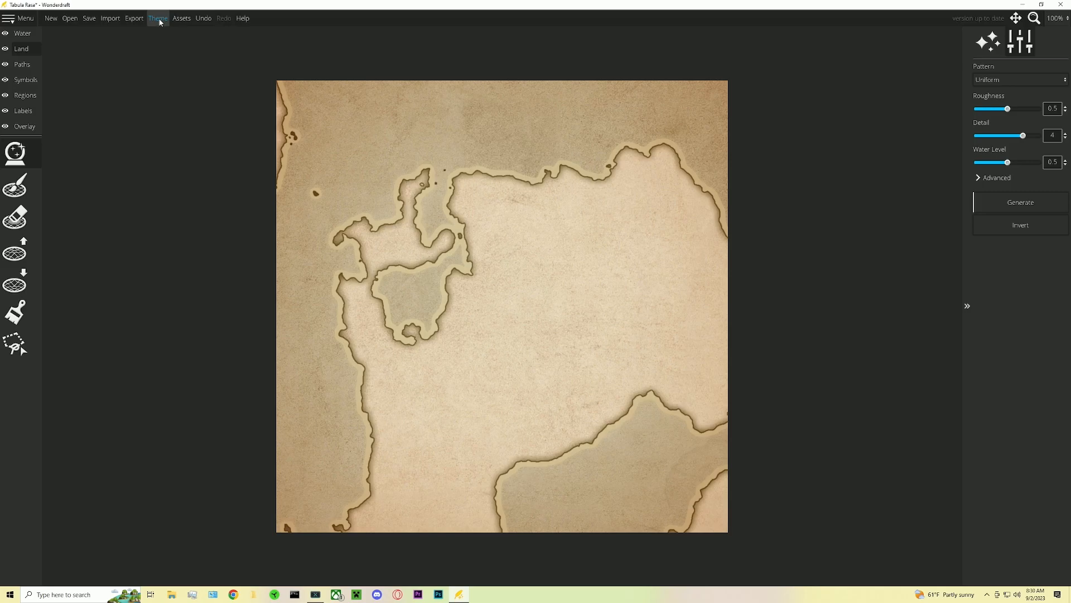
- Apply only the water texture from the Imagination theme to the map
click(159, 18)
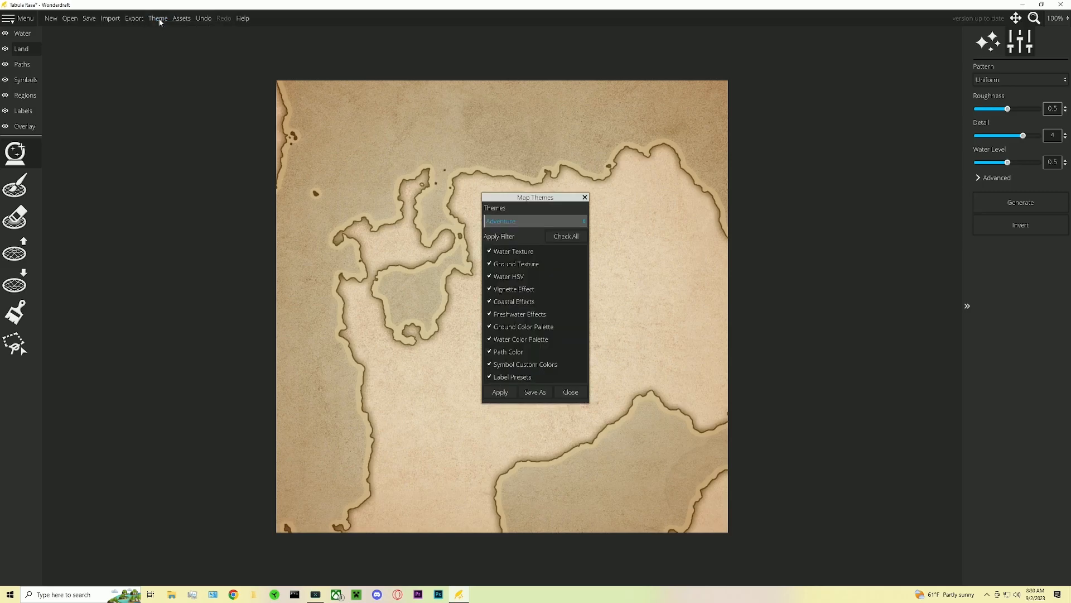
click(509, 222)
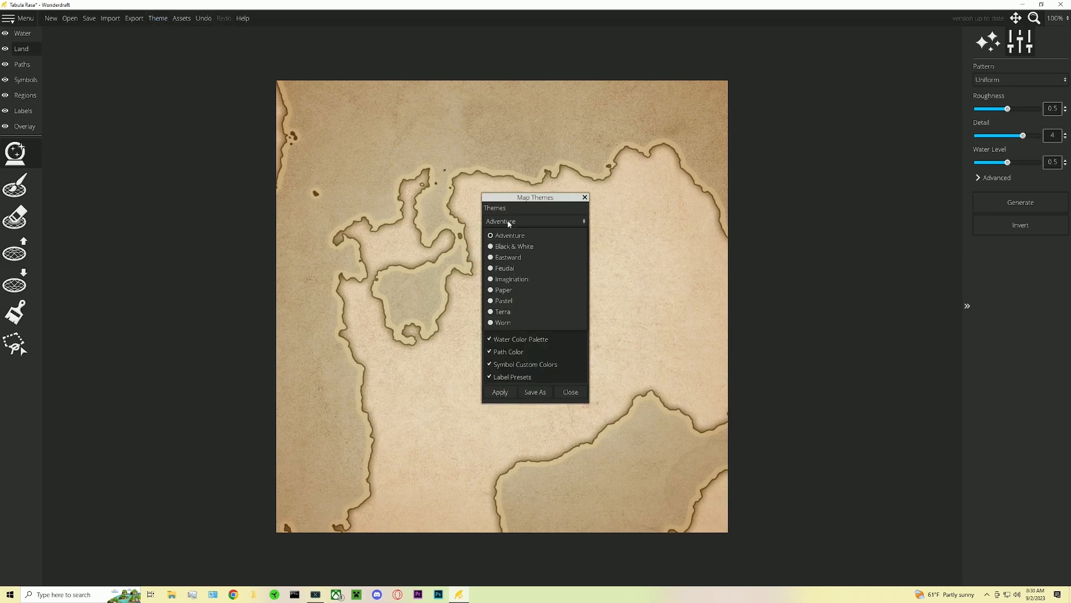
click(515, 280)
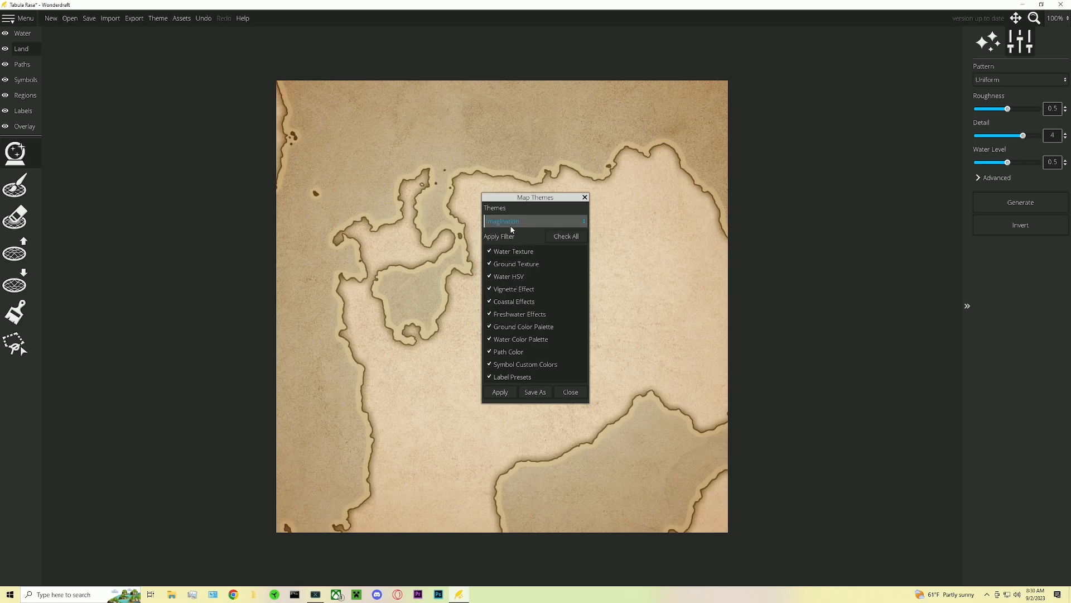
click(553, 238)
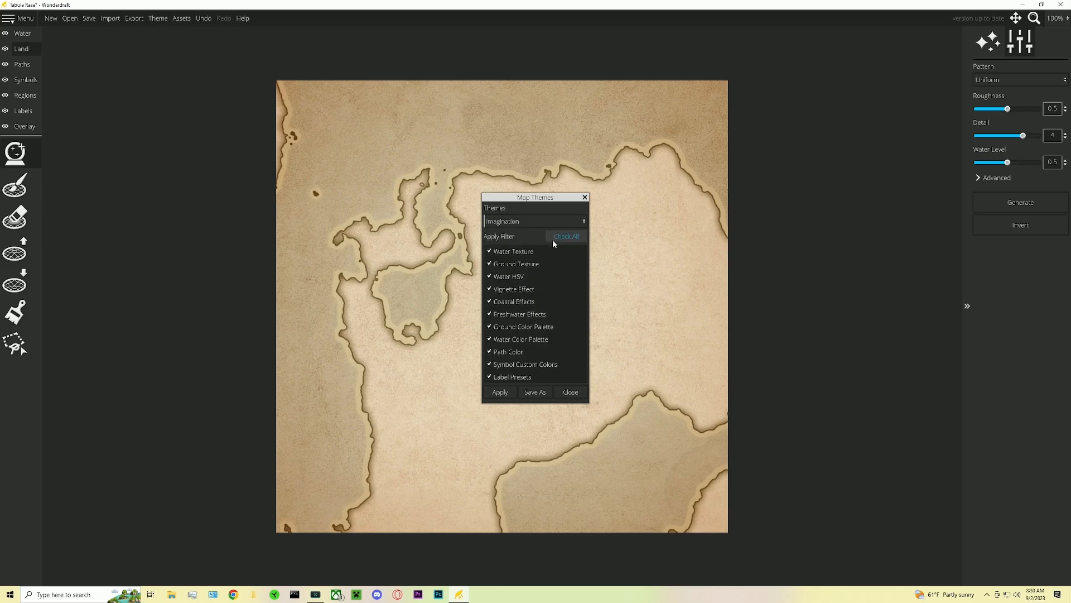
click(497, 254)
click(502, 392)
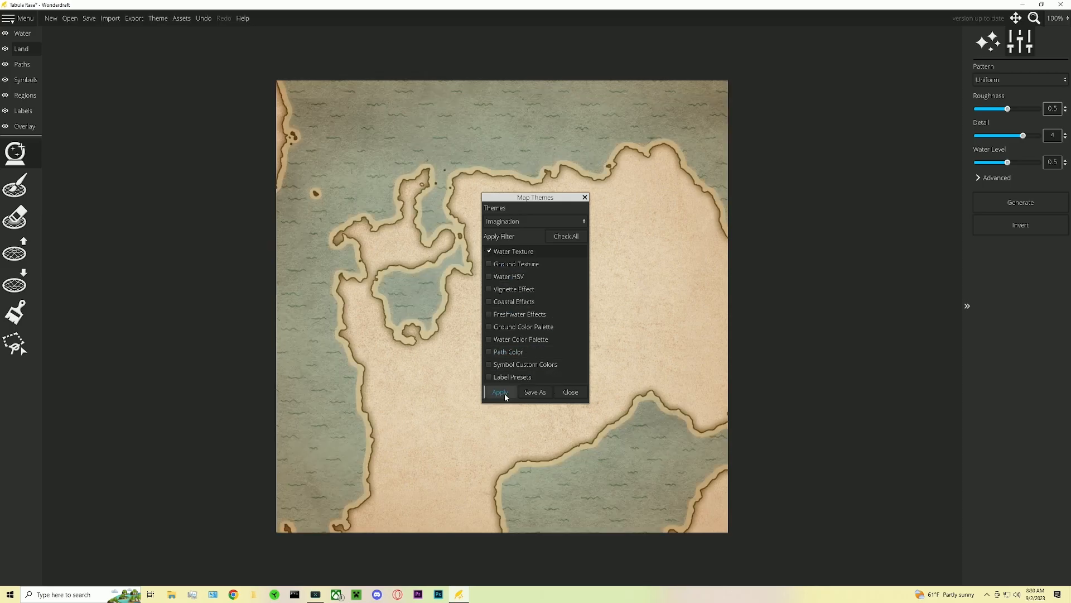
click(565, 392)
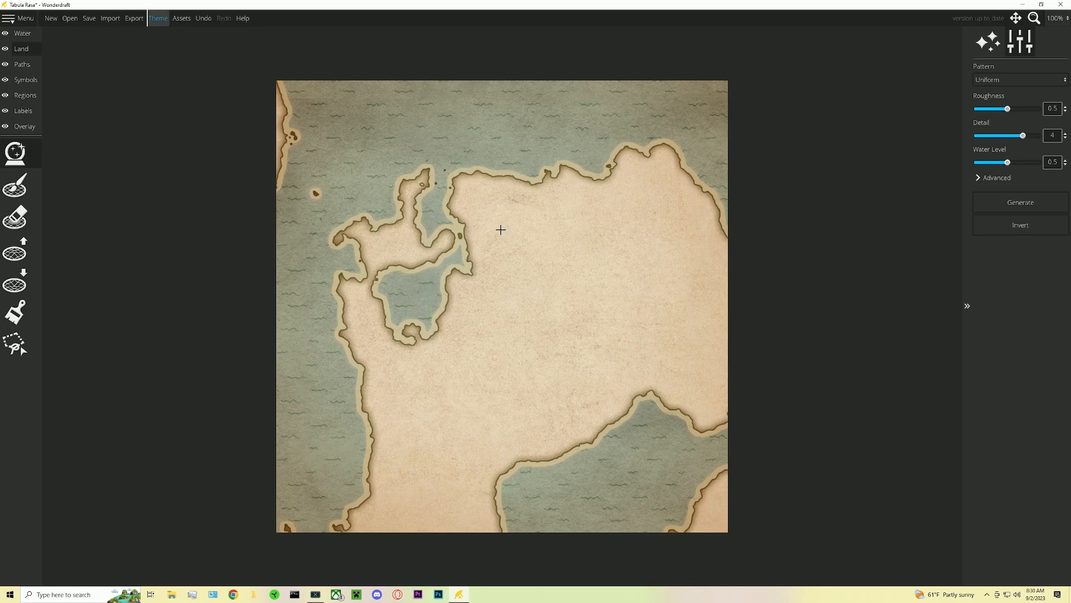
- Regenerate the Uniform landmass several times
click(1006, 205)
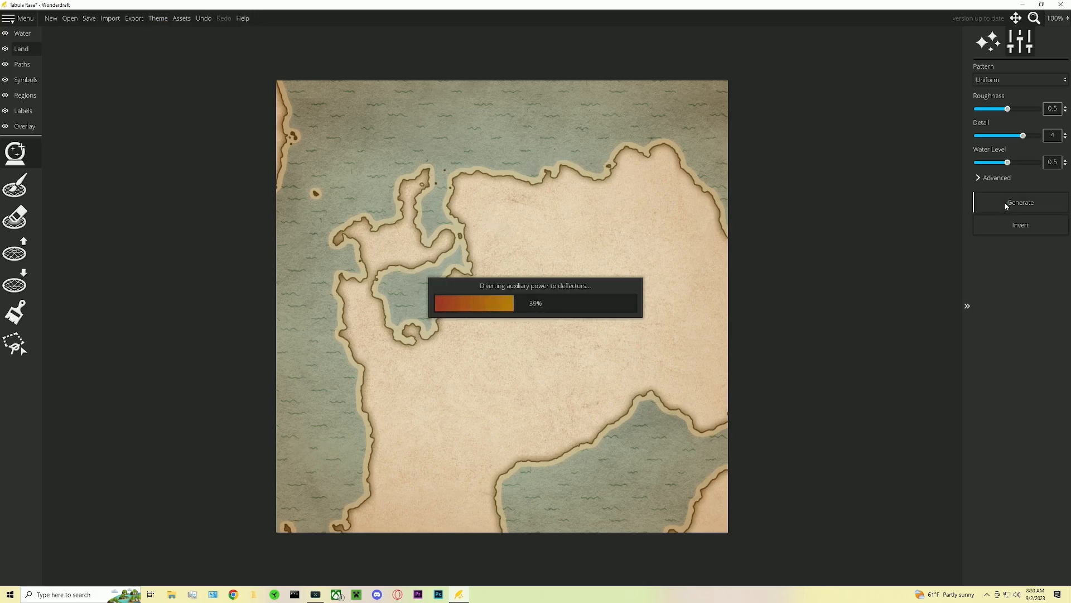
click(1006, 204)
click(1005, 204)
click(1004, 202)
click(1004, 202)
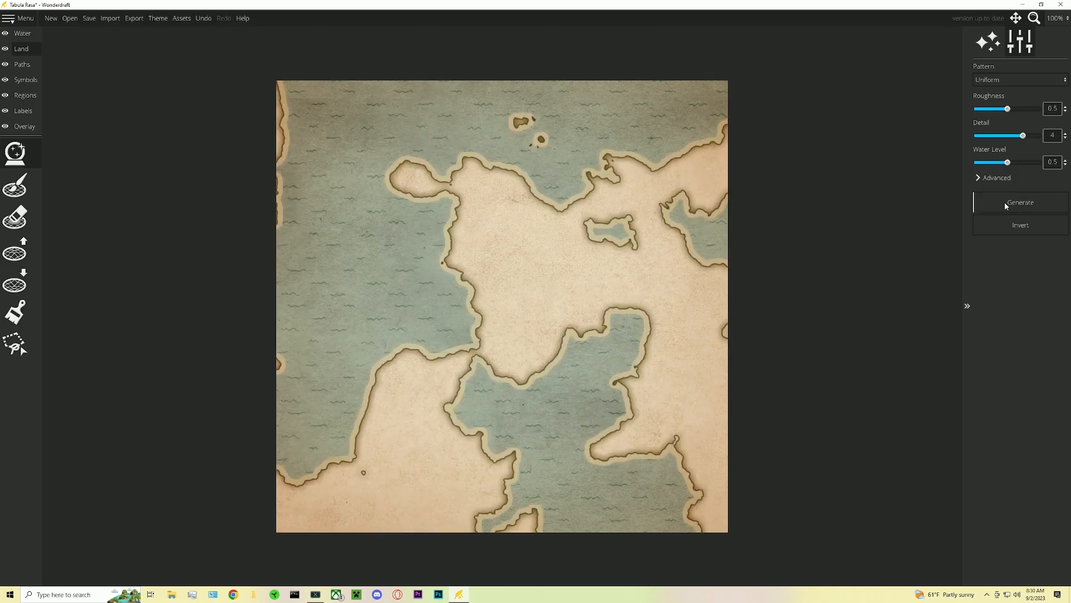
click(1004, 202)
click(988, 196)
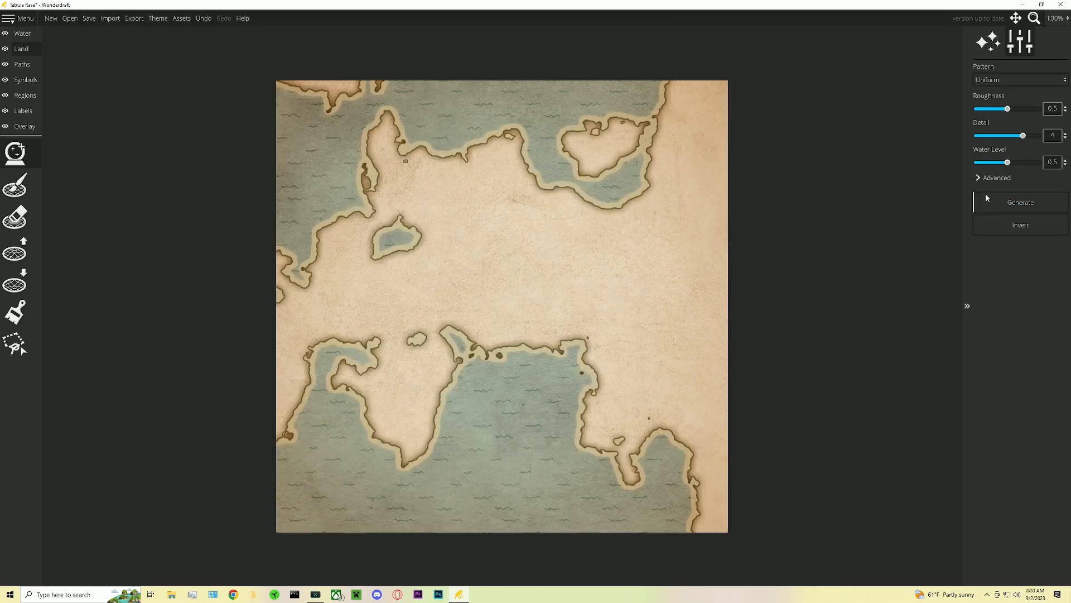
click(987, 197)
click(988, 198)
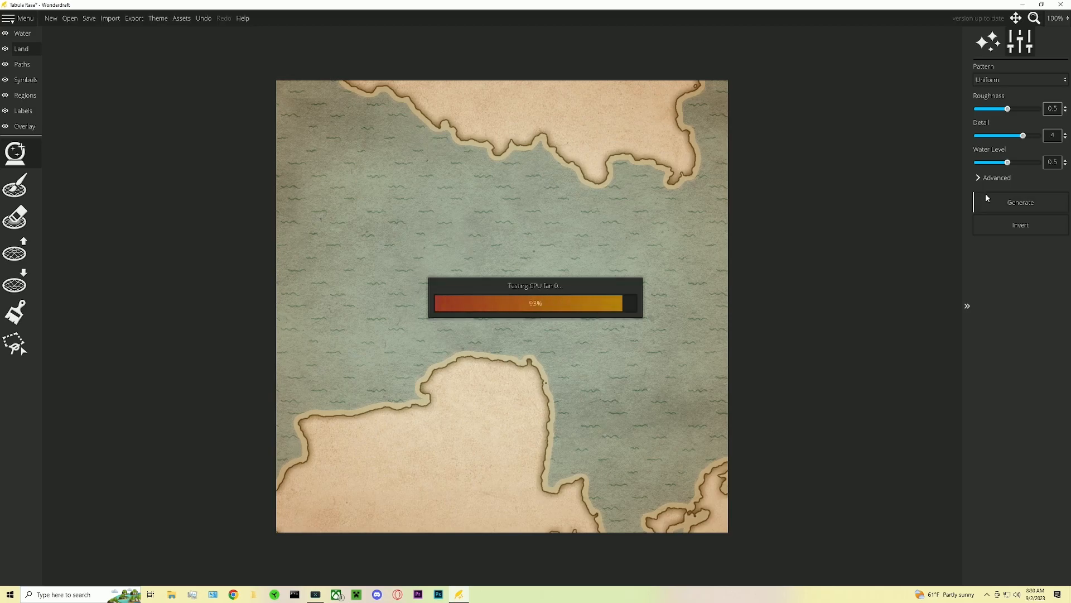
click(987, 198)
click(987, 197)
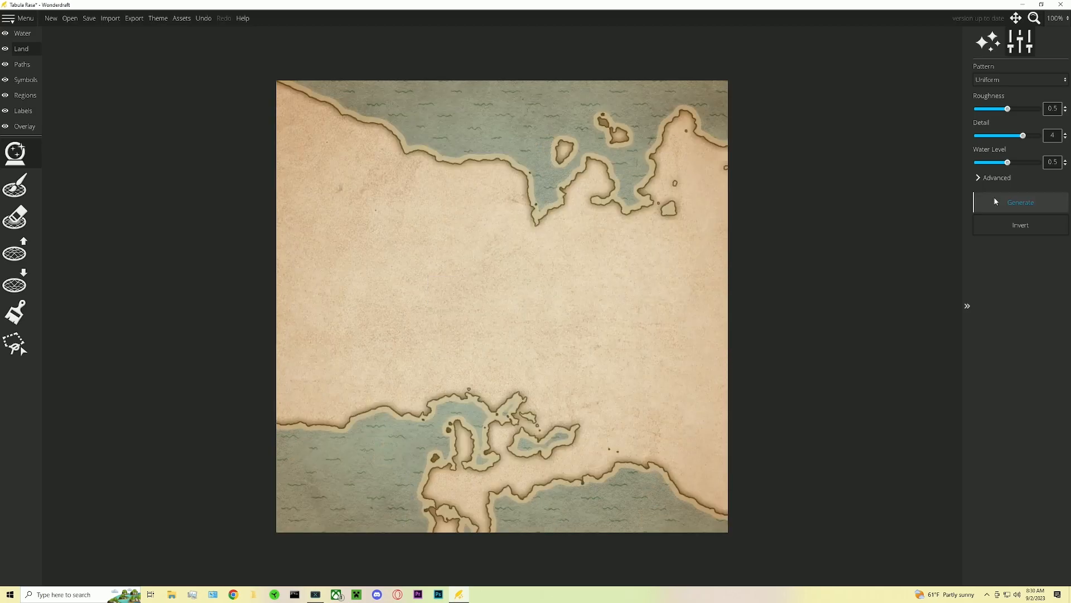
- Set the water level to about 0.36, switch the pattern to Continent, and generate a landmass
mouse_move(1013, 163)
mouse_down()
mouse_move(1004, 163)
mouse_move(1023, 162)
mouse_move(965, 163)
mouse_move(1000, 165)
mouse_up()
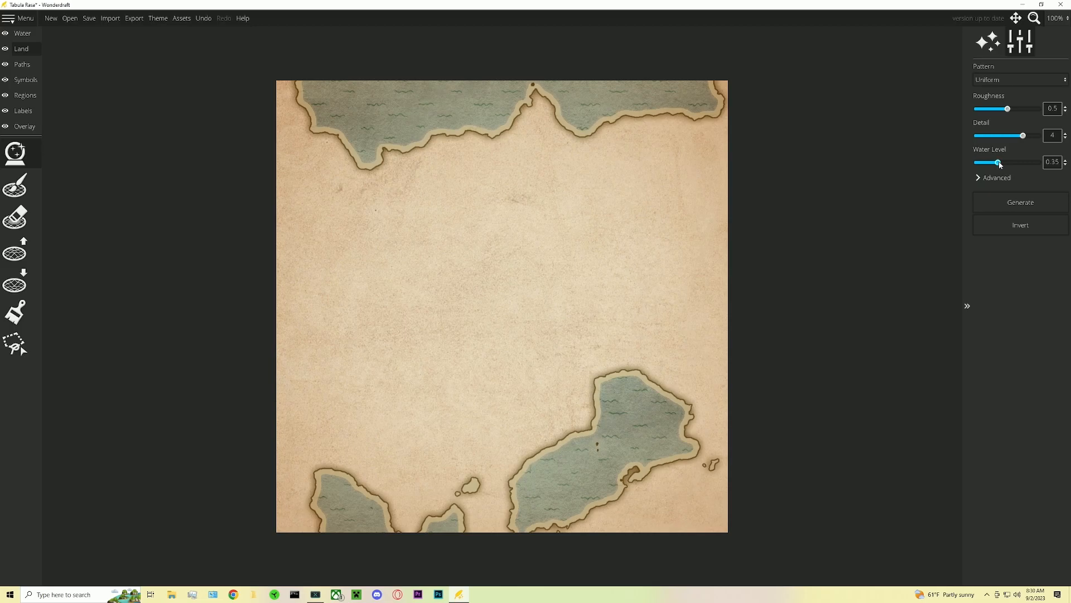
drag(1000, 164, 1000, 165)
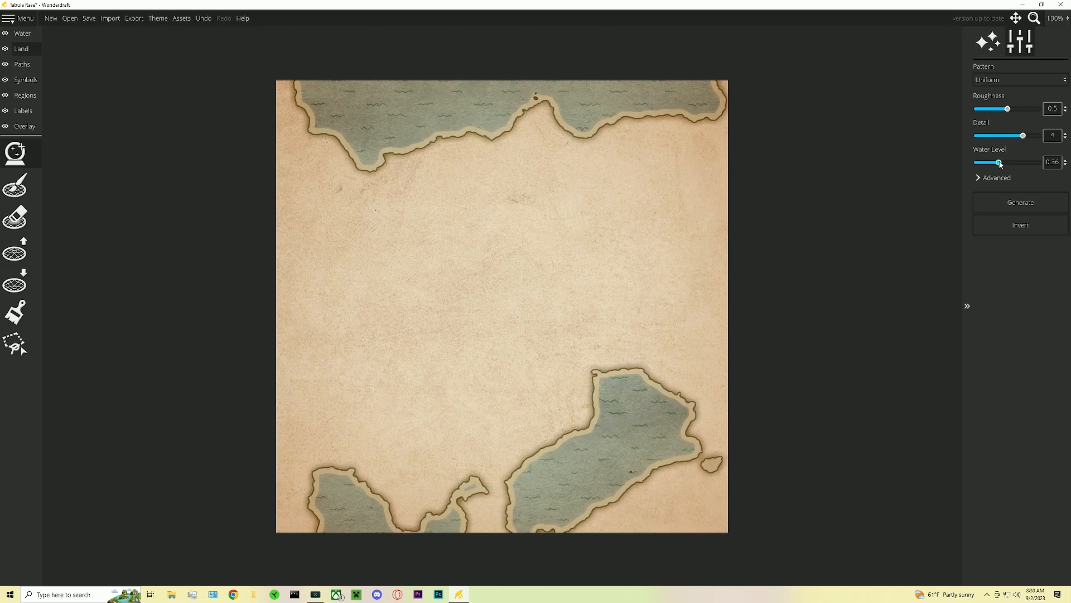
click(992, 79)
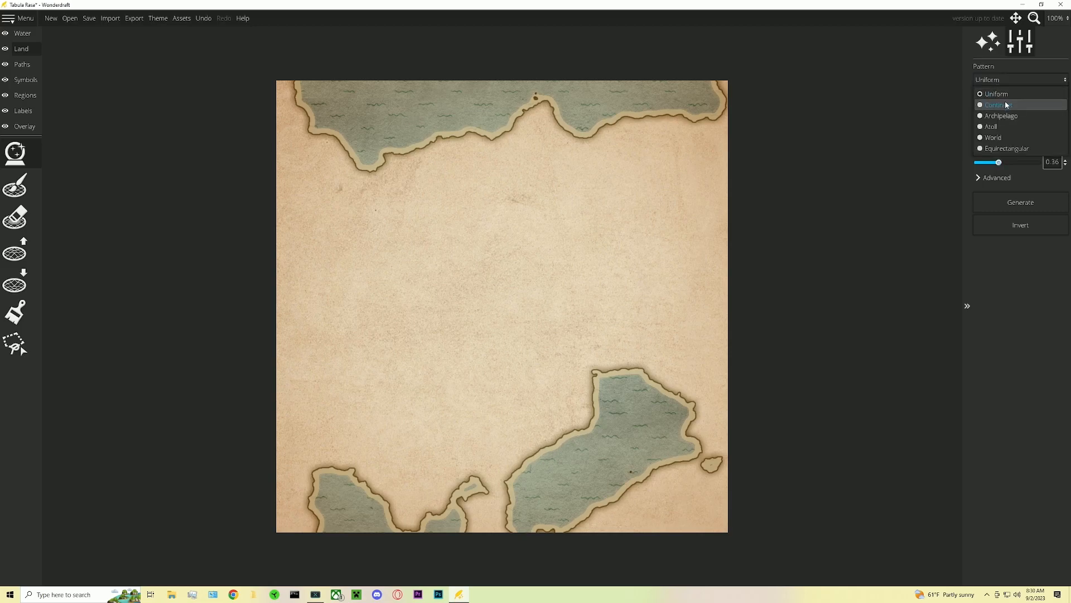
click(1006, 105)
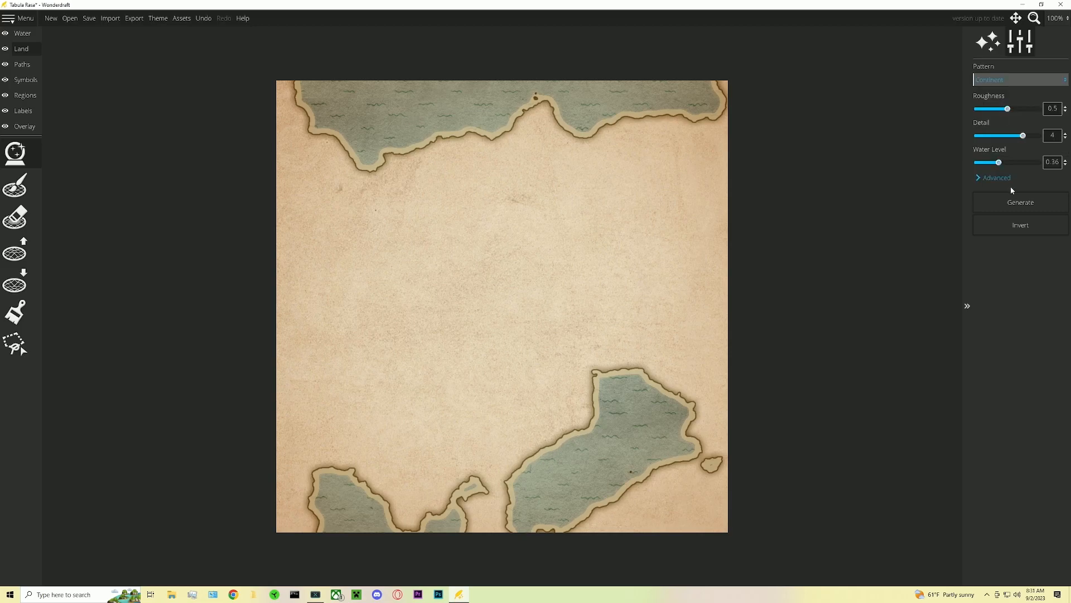
click(1011, 202)
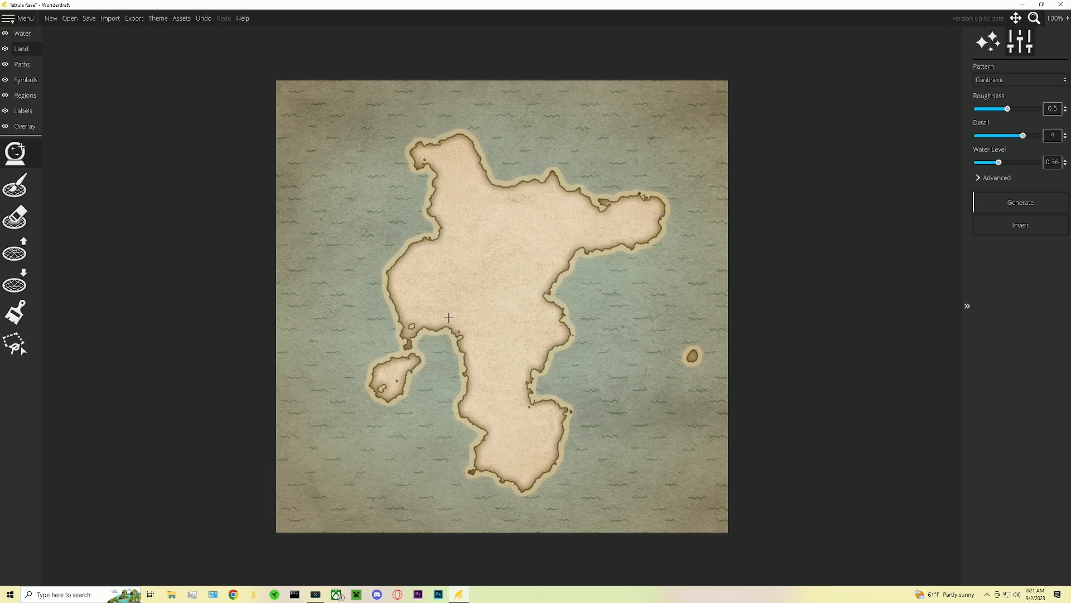
- Set the detail to 5 and the water level to 0.3, then regenerate the continent
click(1001, 84)
click(895, 145)
drag(998, 163, 1025, 159)
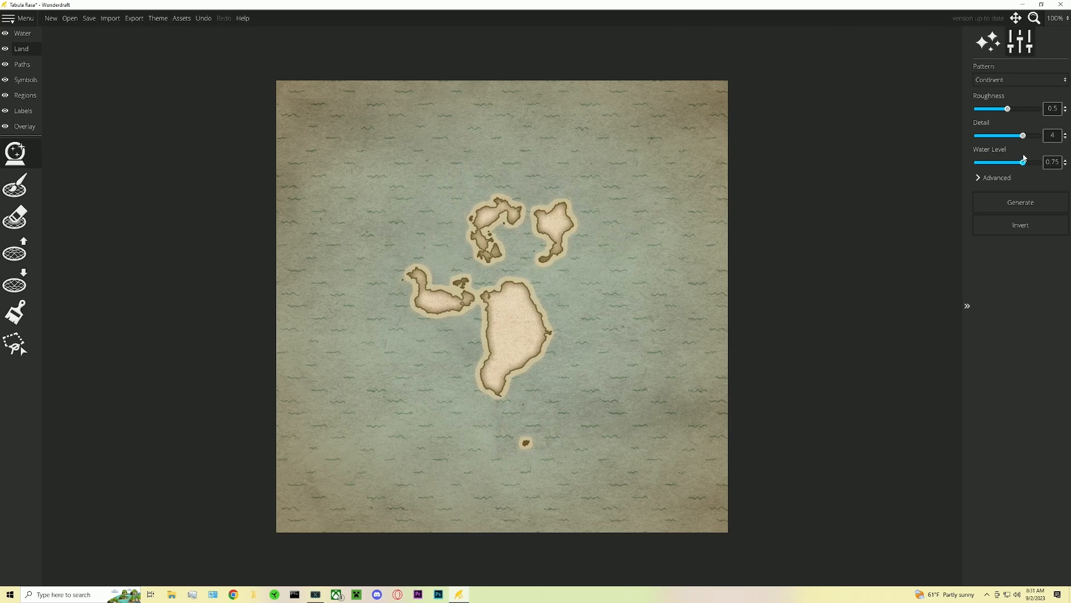
drag(1024, 159, 1035, 139)
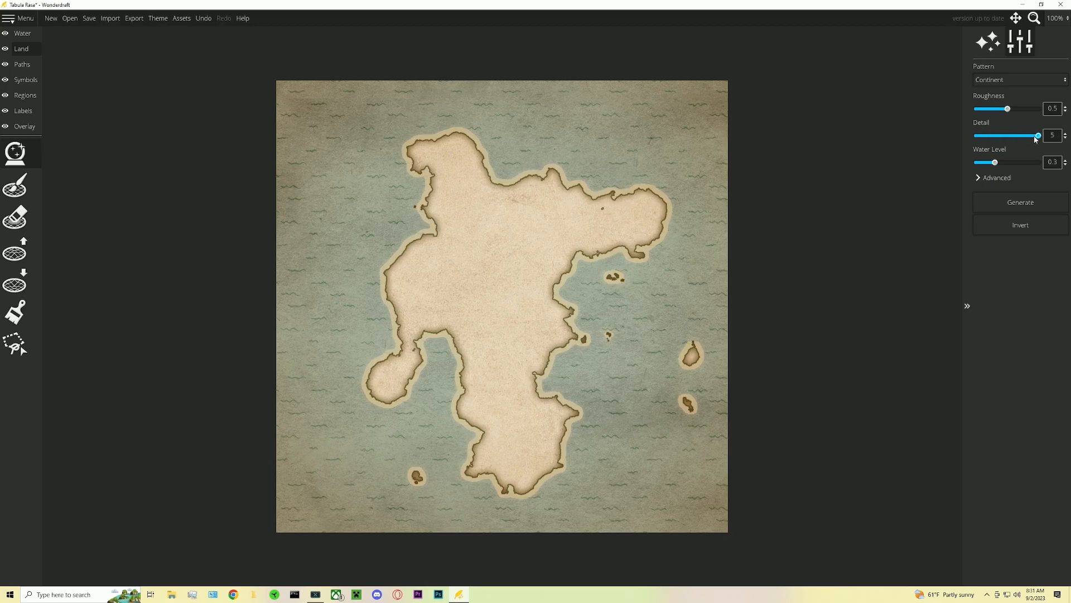
click(1025, 202)
click(1030, 204)
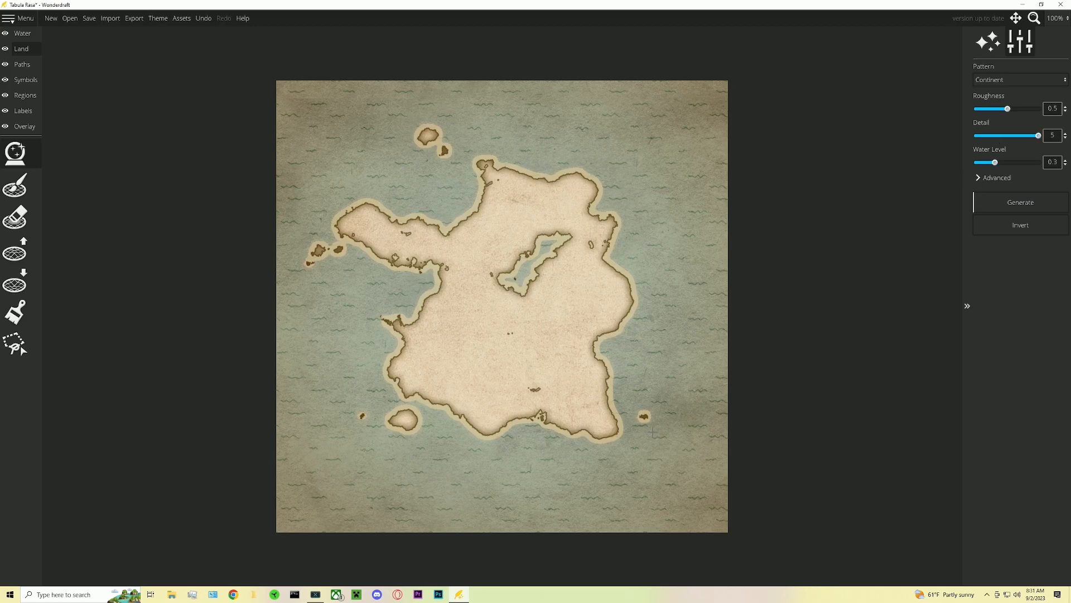
- Set the water level to 0.06 and the roughness to 1, then regenerate the continent
mouse_move(995, 162)
mouse_down()
mouse_move(964, 166)
mouse_move(981, 165)
mouse_up()
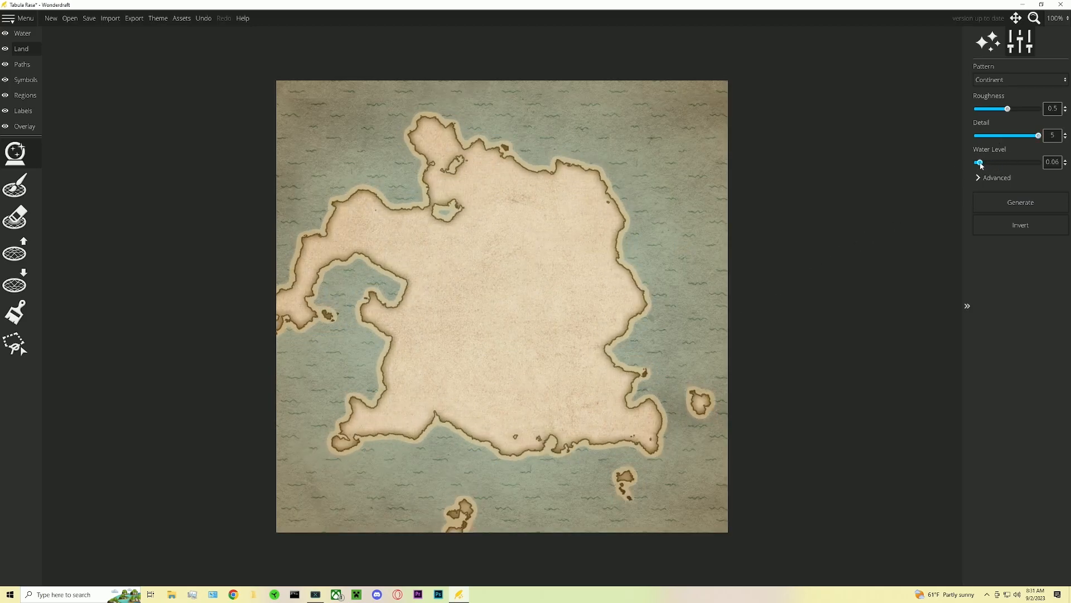
drag(1008, 109, 1047, 113)
click(1000, 202)
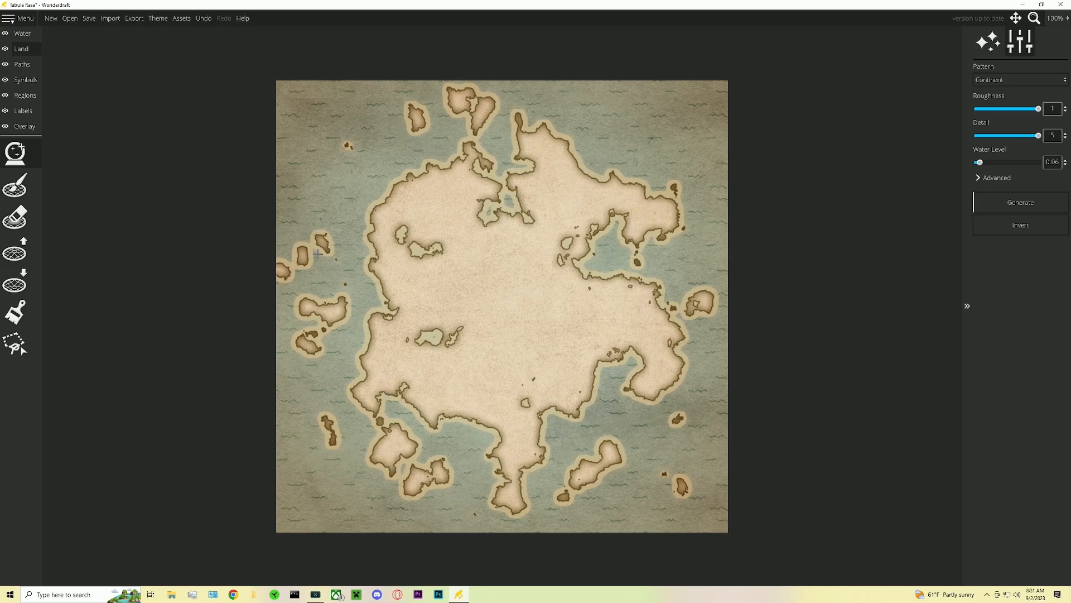
- Set the roughness to 0.3 and the detail to 2, then regenerate the continent a few times
drag(1039, 108, 994, 139)
click(1017, 204)
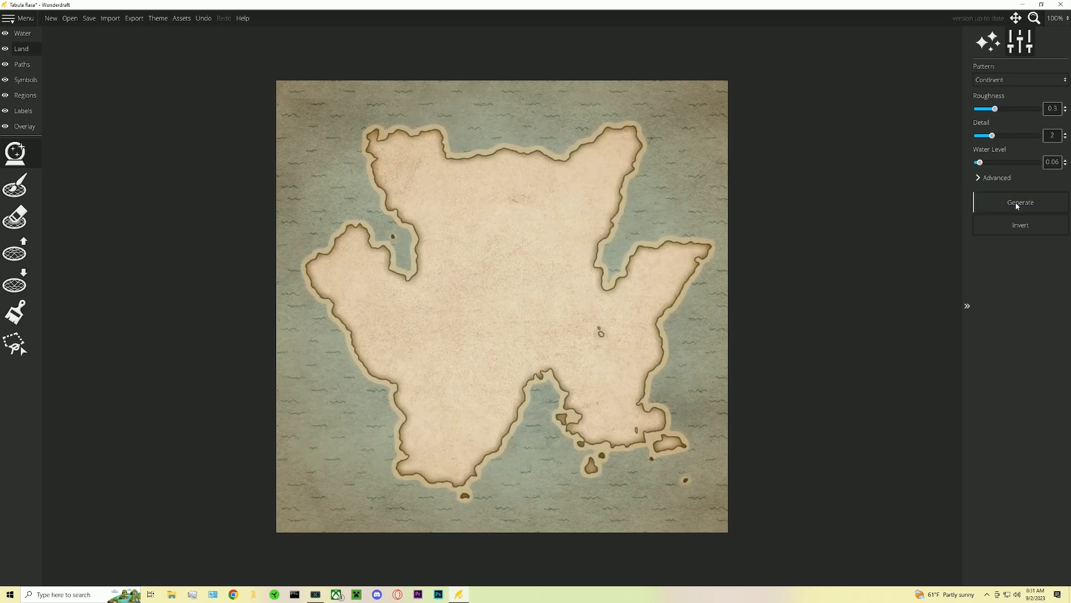
click(1016, 202)
click(1016, 202)
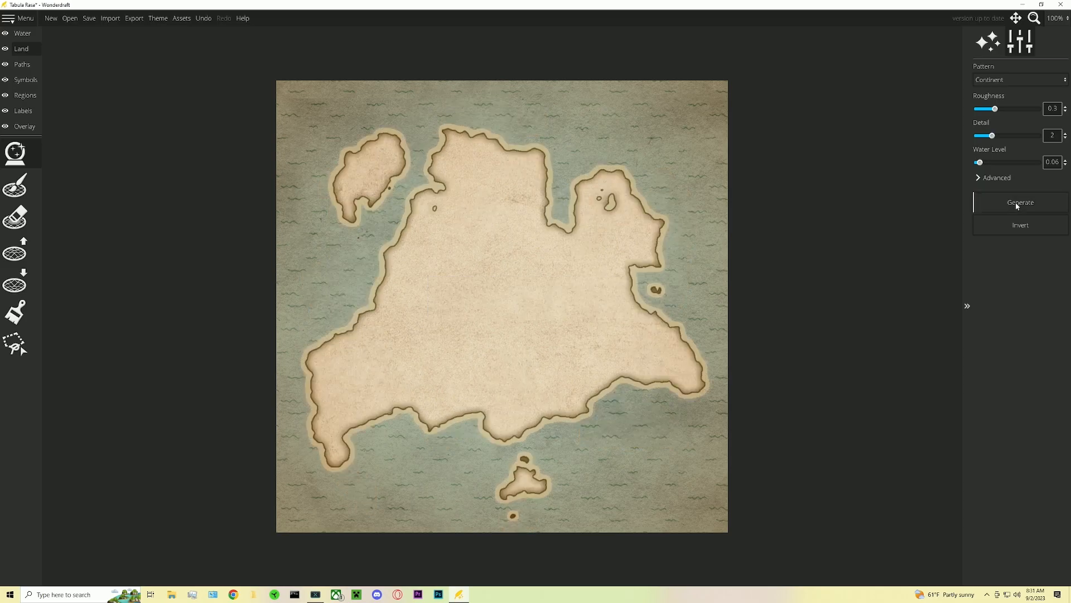
click(1015, 202)
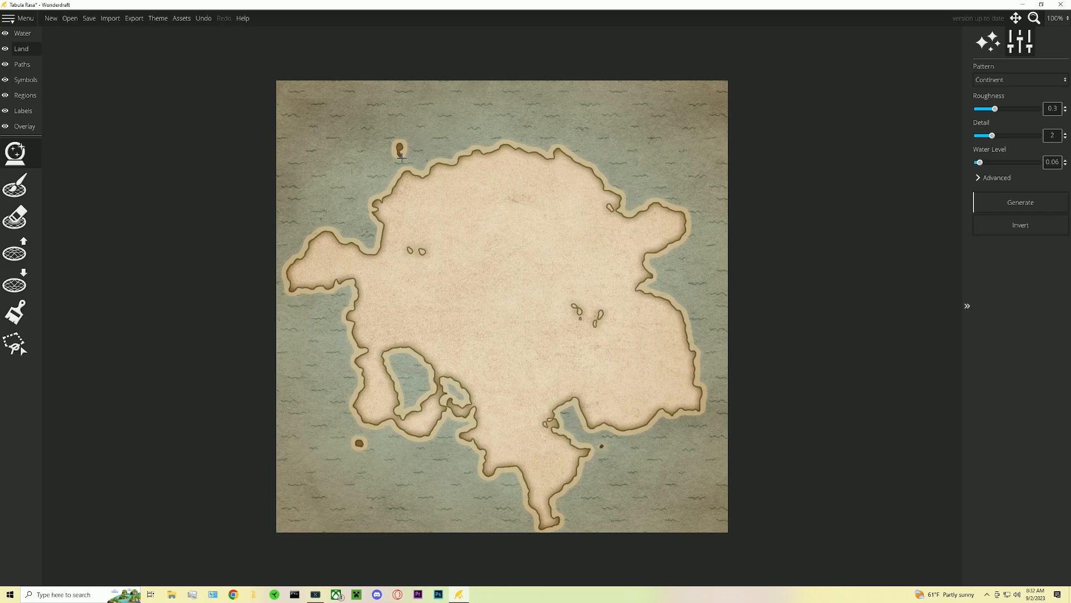
- Switch the pattern to Archipelago and generate a landmass
click(1010, 81)
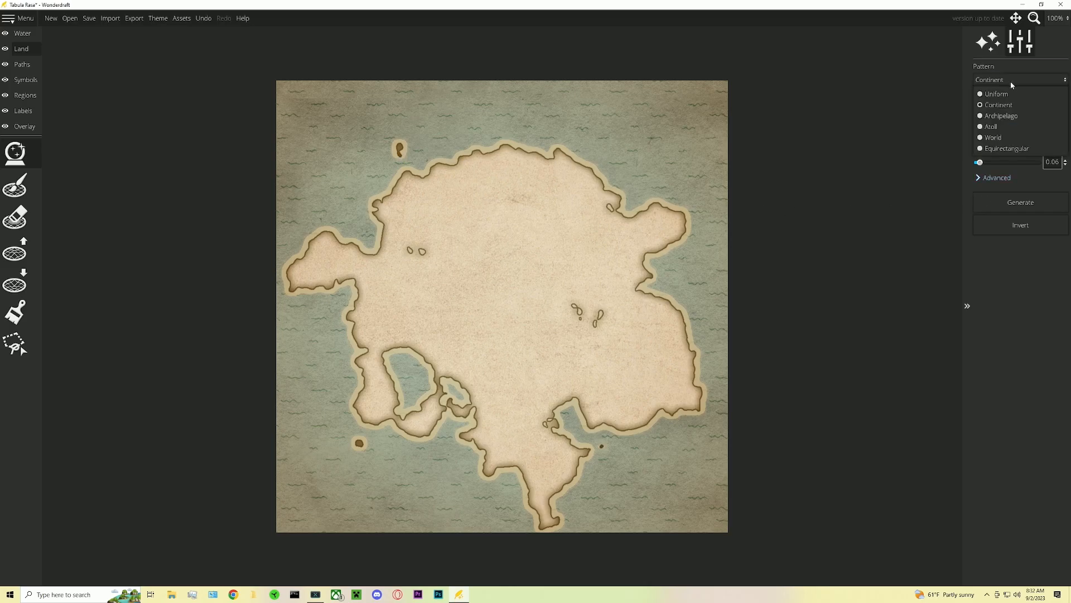
click(999, 115)
click(1009, 202)
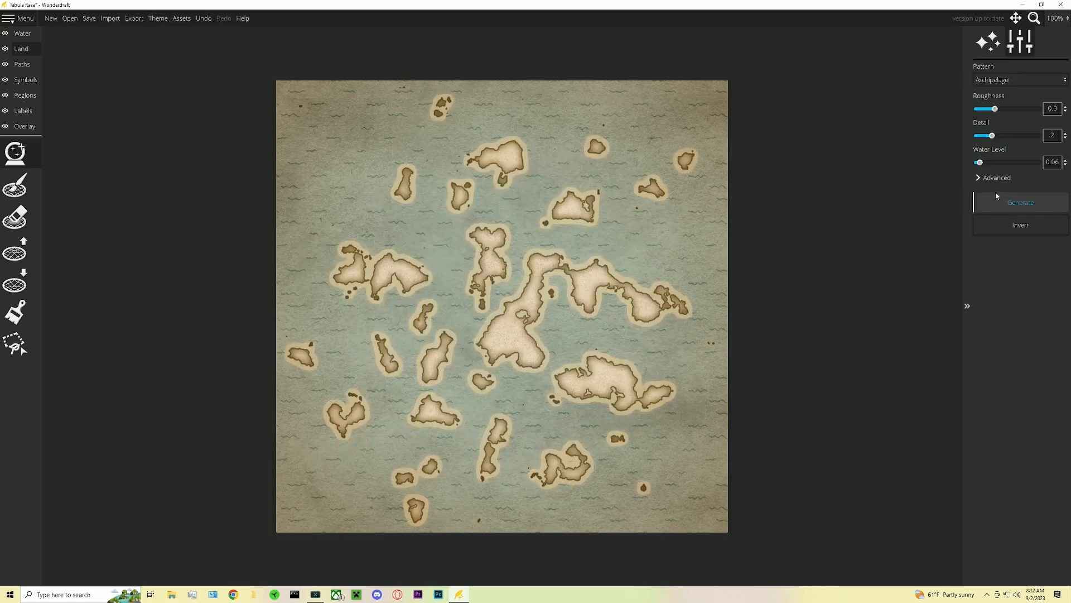
- Switch the pattern to Atoll and generate a landmass
click(1009, 81)
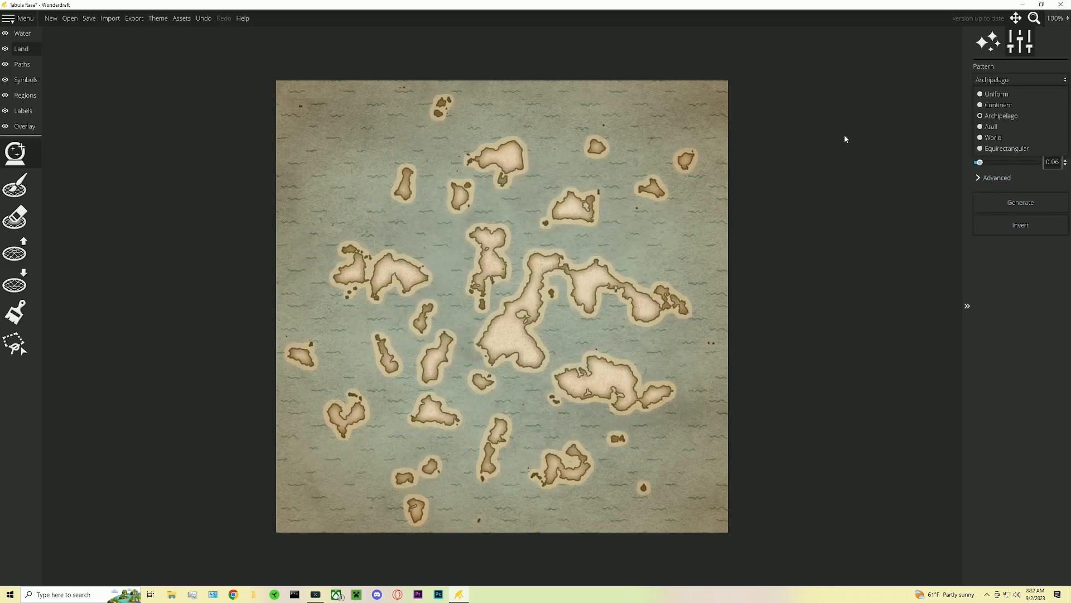
click(992, 126)
click(1005, 198)
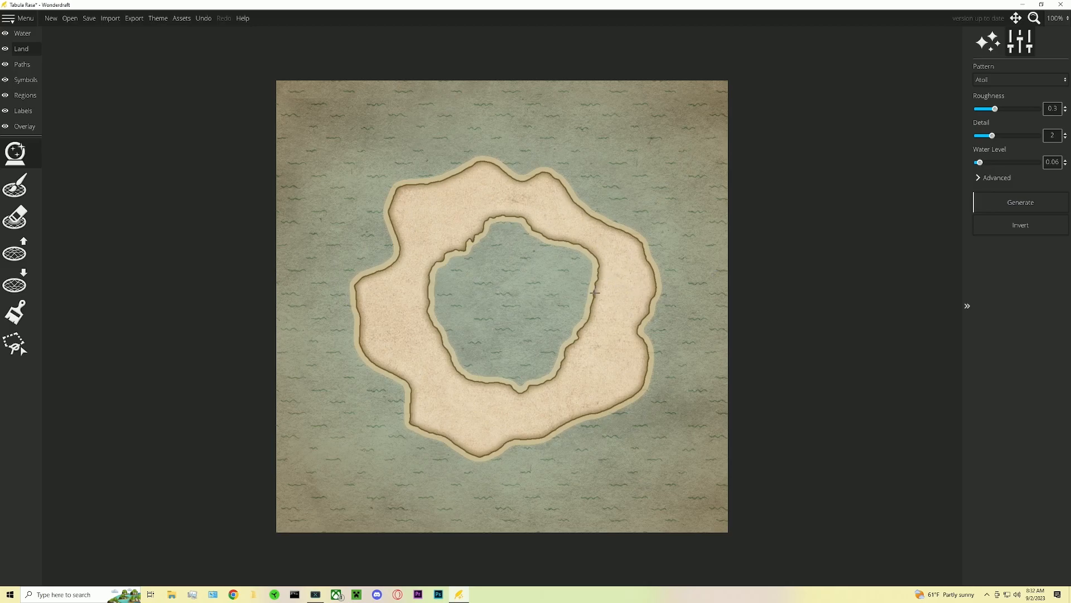
- Switch the landmass pattern to Equirectangular and generate a new landmass
click(999, 80)
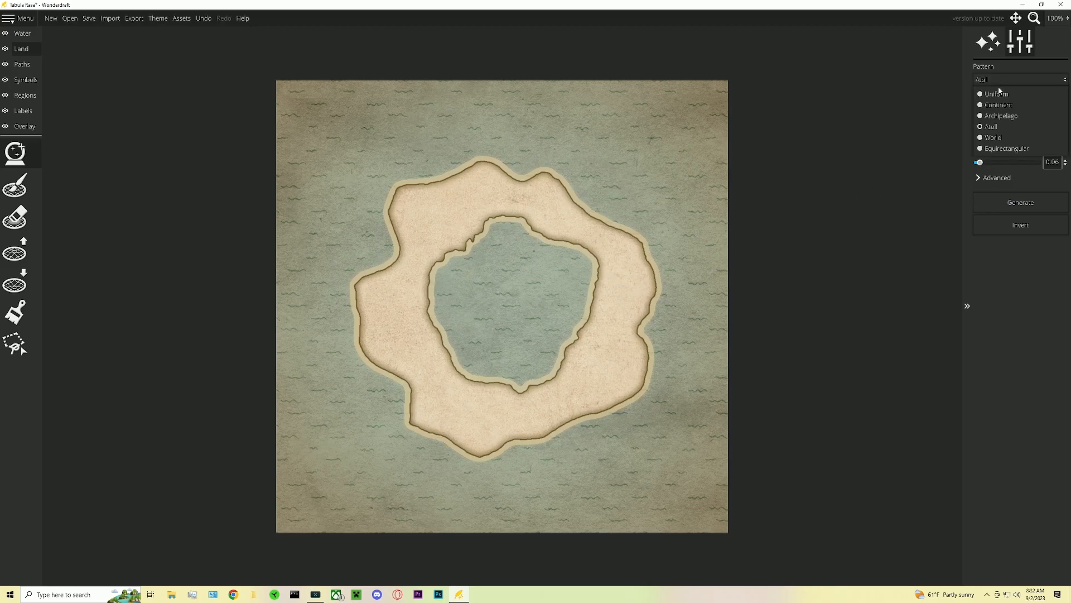
click(993, 137)
click(1000, 79)
click(991, 148)
click(1005, 200)
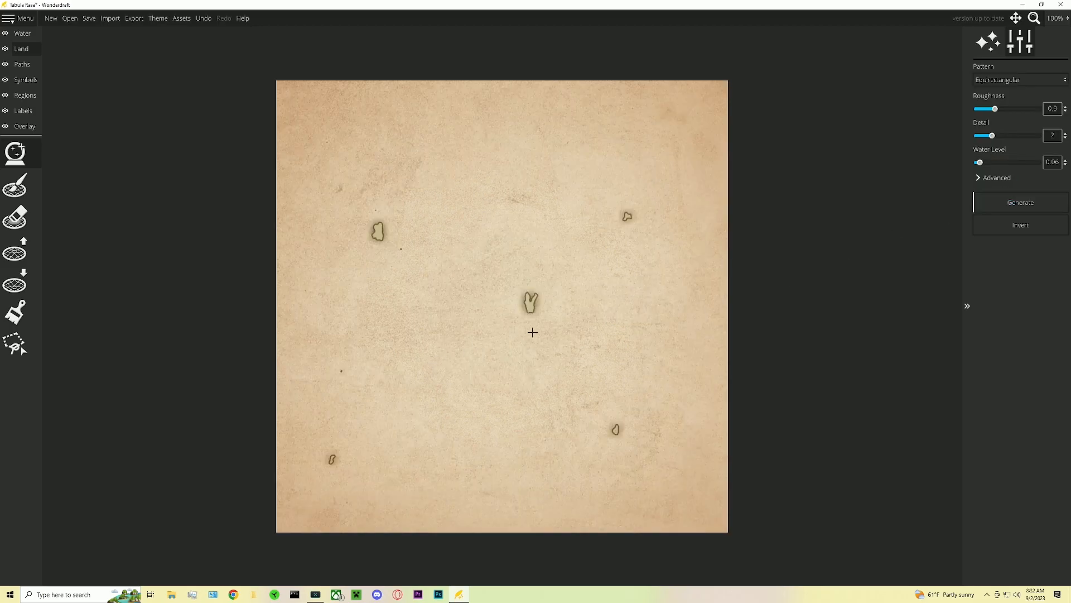
- Switch the pattern to World and generate the landmass a couple of times
click(991, 80)
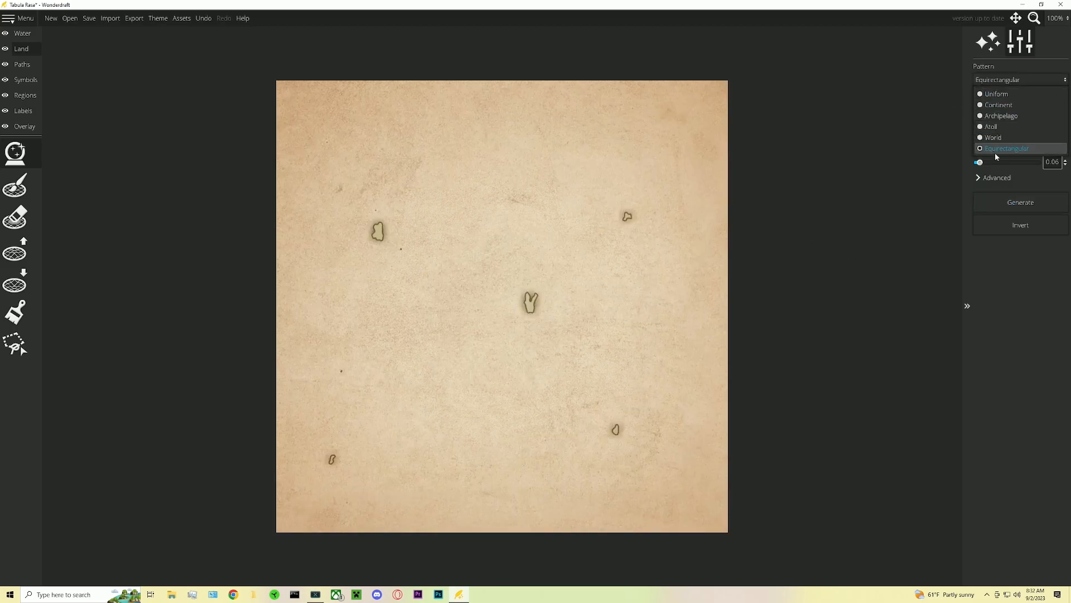
click(993, 137)
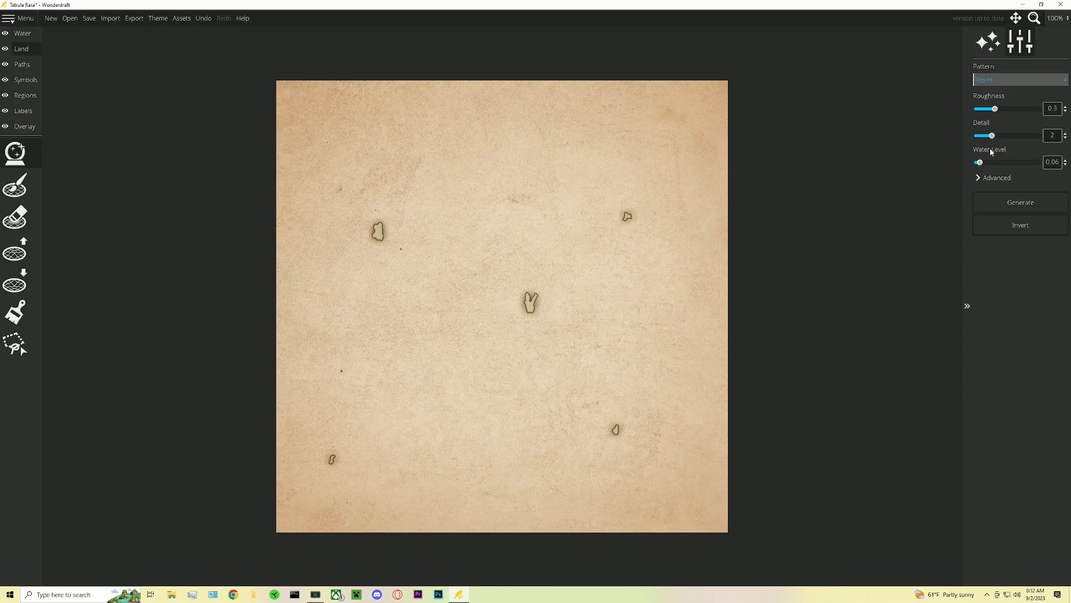
click(1005, 208)
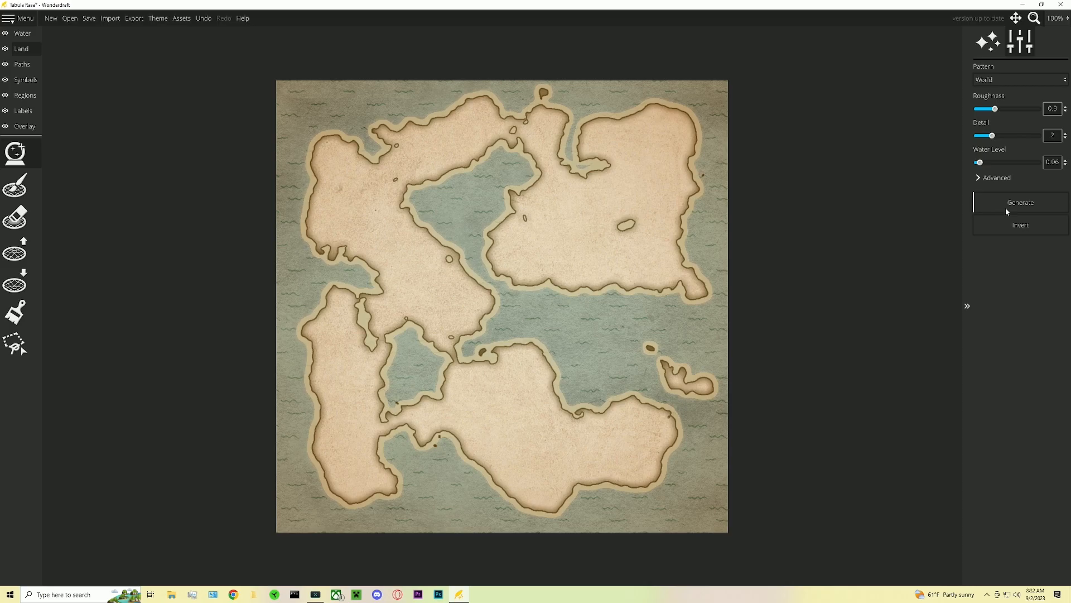
click(1005, 208)
- Set the water level to 0.48 and the detail to 4, regenerating the world map several times
drag(976, 165, 1006, 172)
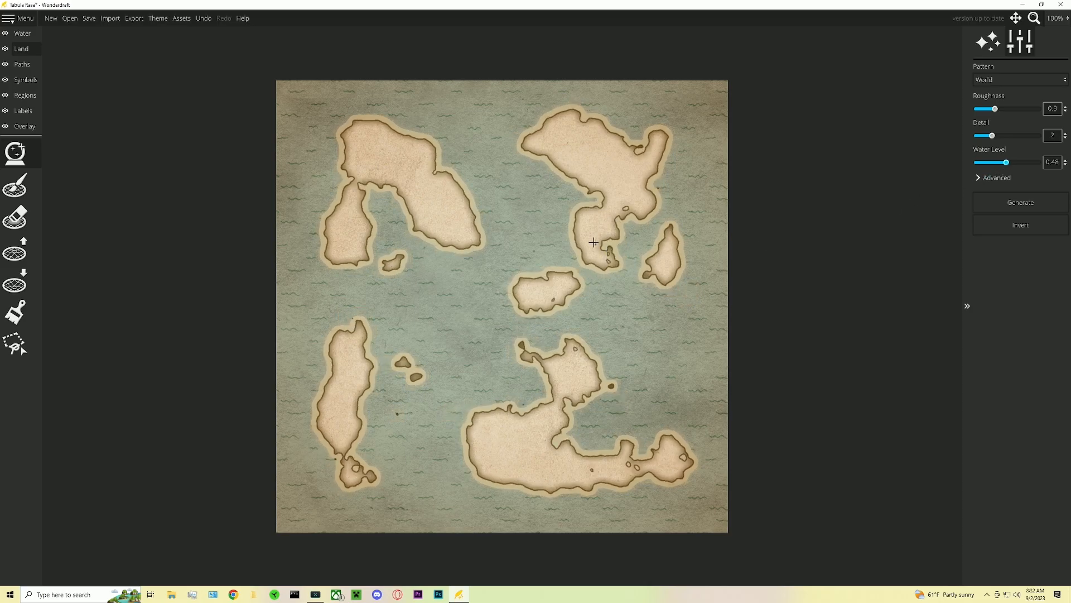
click(1003, 201)
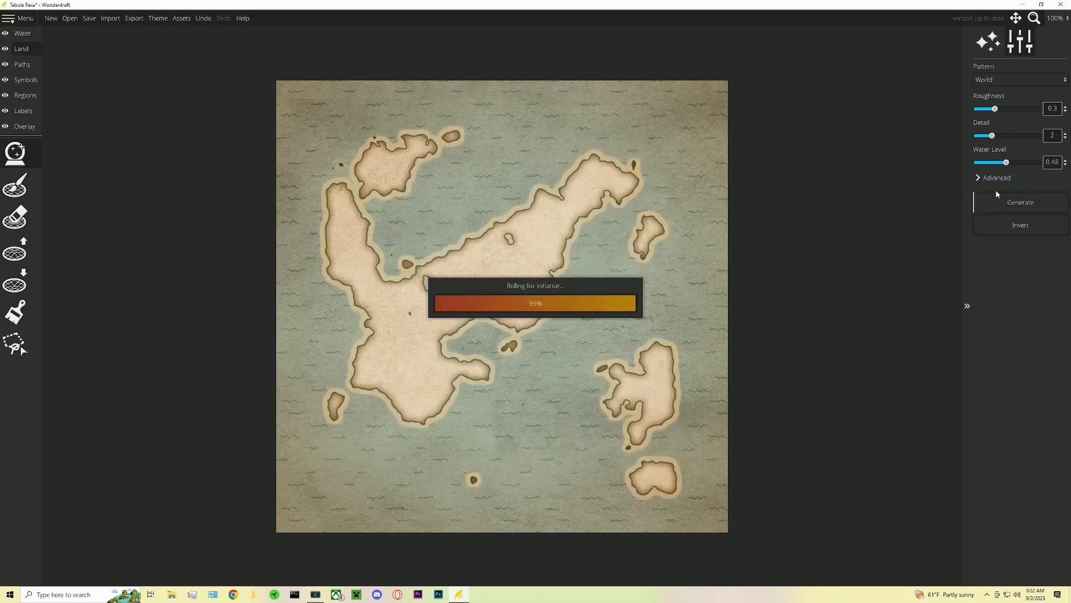
click(1016, 202)
click(1014, 205)
click(1014, 205)
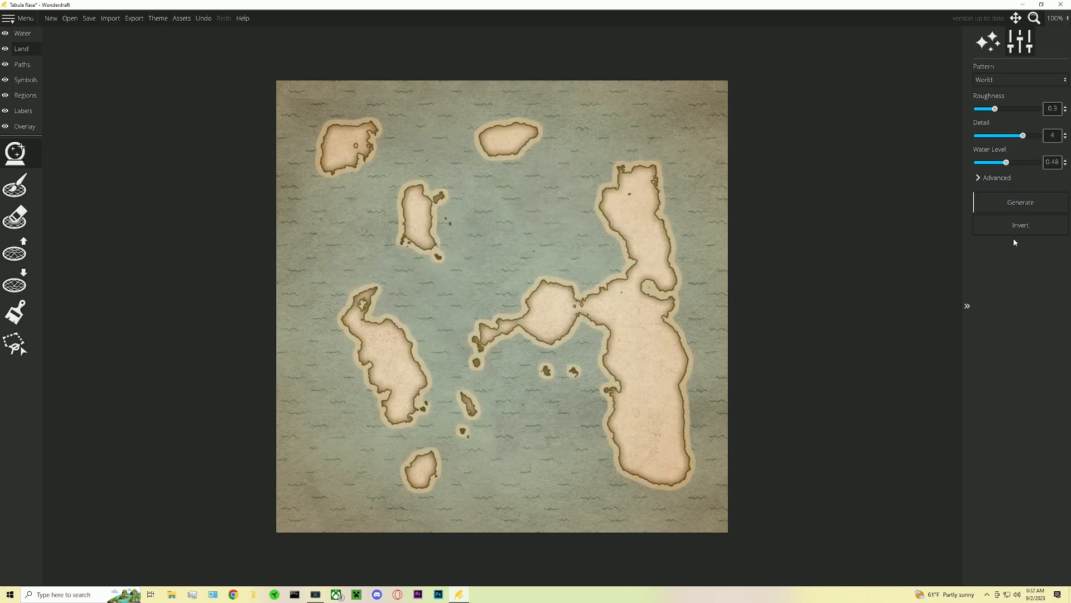
- Switch the pattern to Uniform and generate a new landmass
click(987, 79)
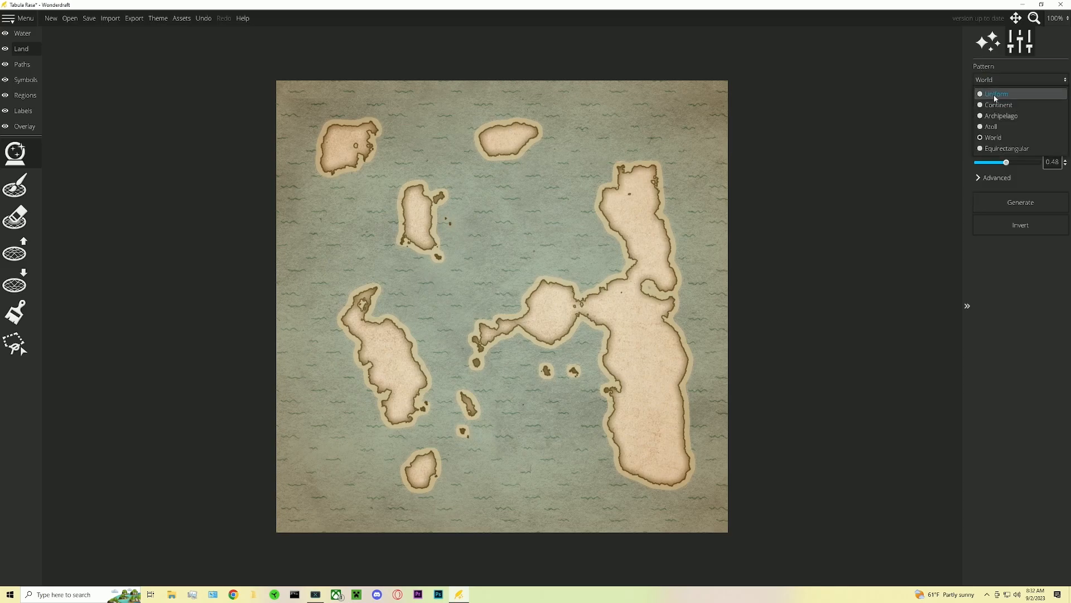
click(1000, 96)
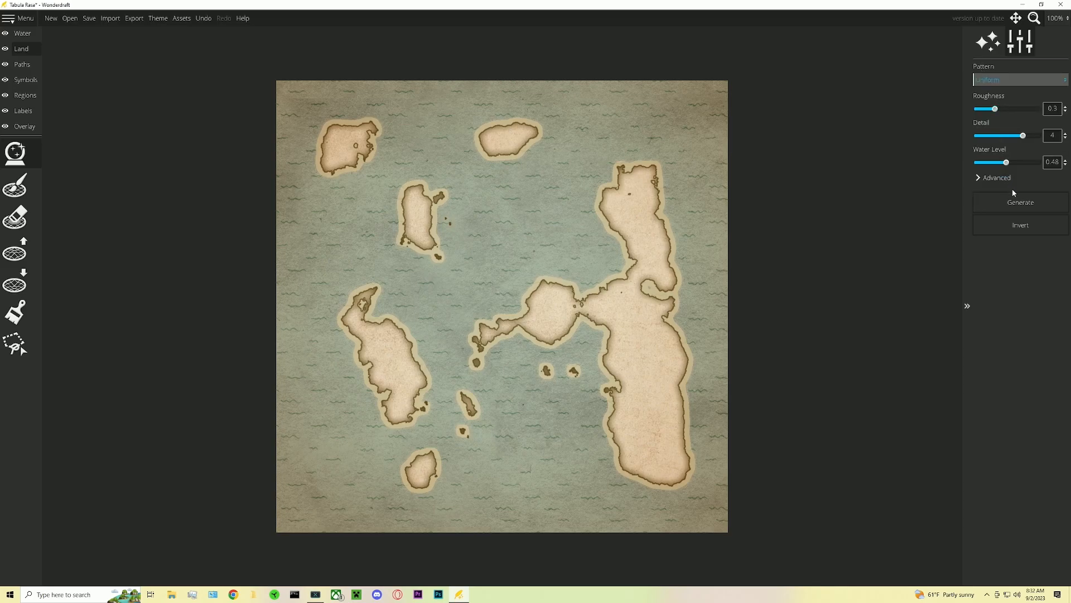
click(1016, 200)
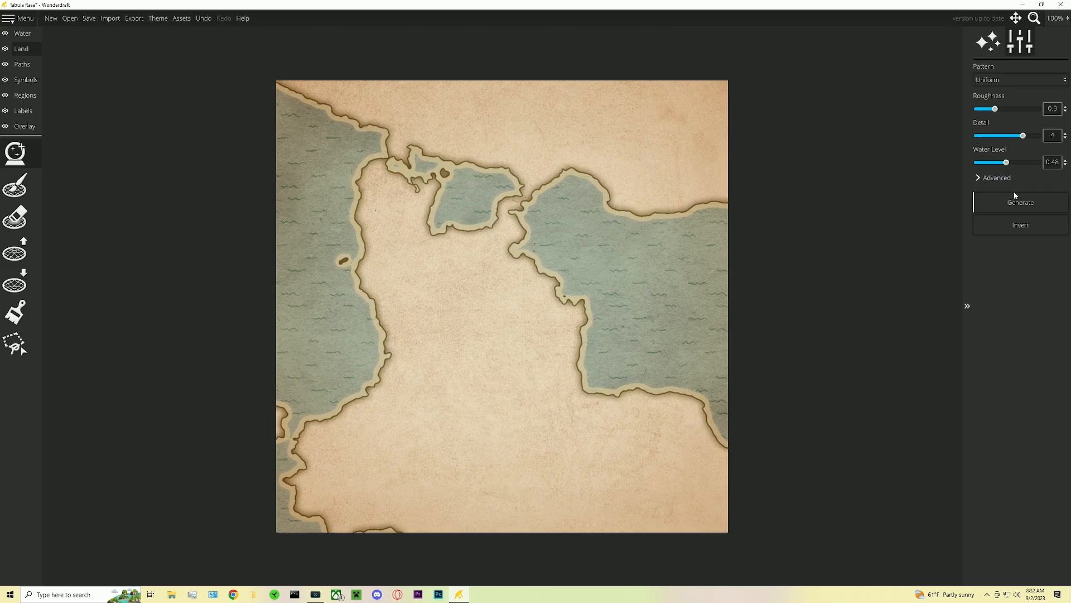
click(1019, 207)
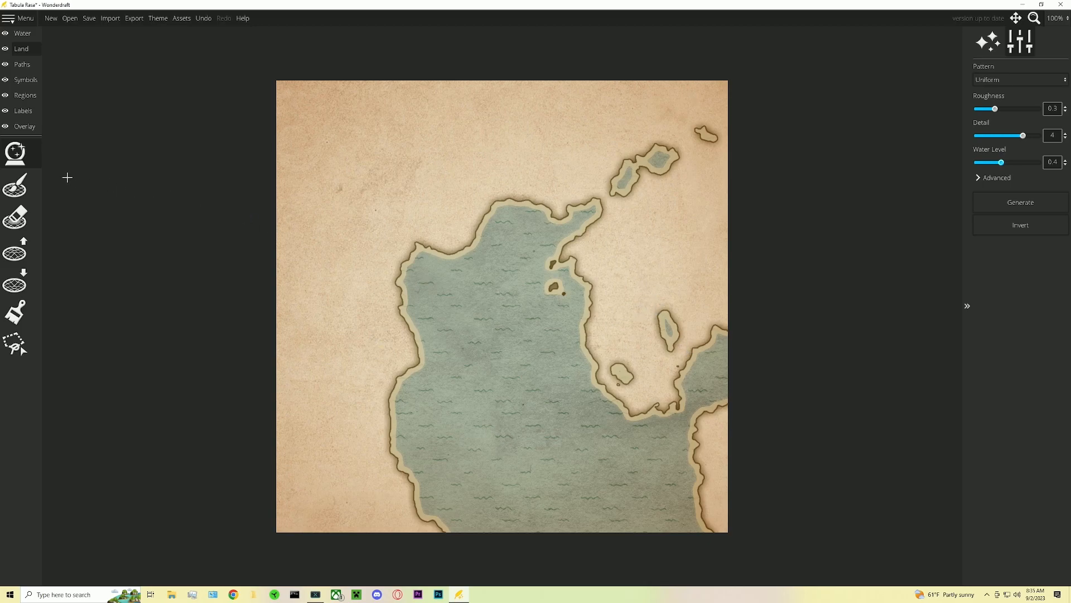
- With the raise land tool at brush size 124, fill in the small islands in the eastern sea
click(8, 255)
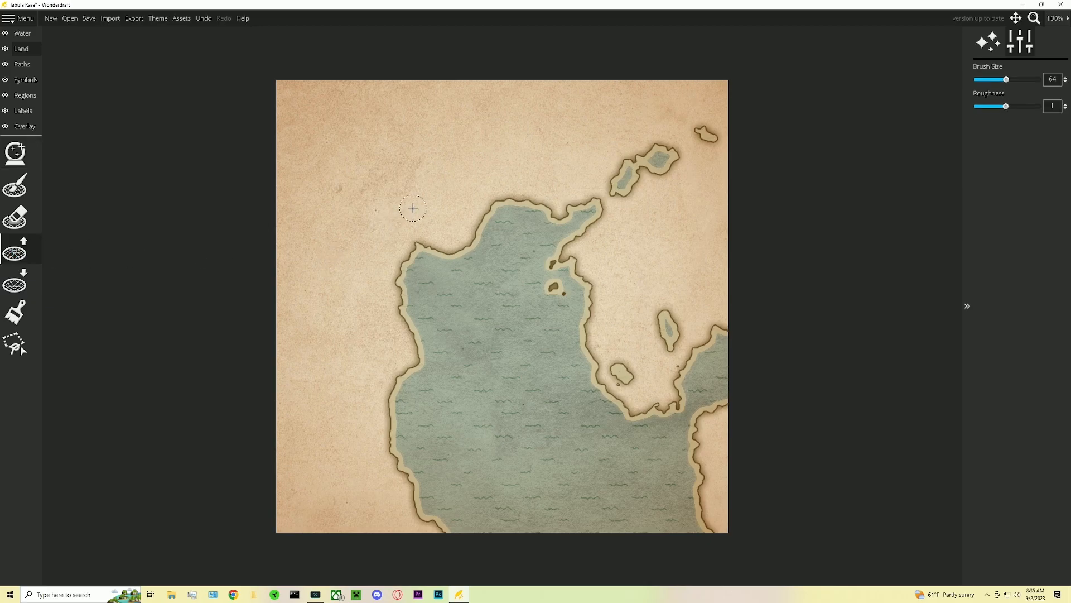
drag(1007, 80, 1037, 80)
mouse_move(695, 125)
mouse_down()
mouse_move(663, 135)
mouse_move(650, 148)
mouse_move(664, 159)
mouse_move(626, 158)
mouse_move(627, 184)
mouse_up()
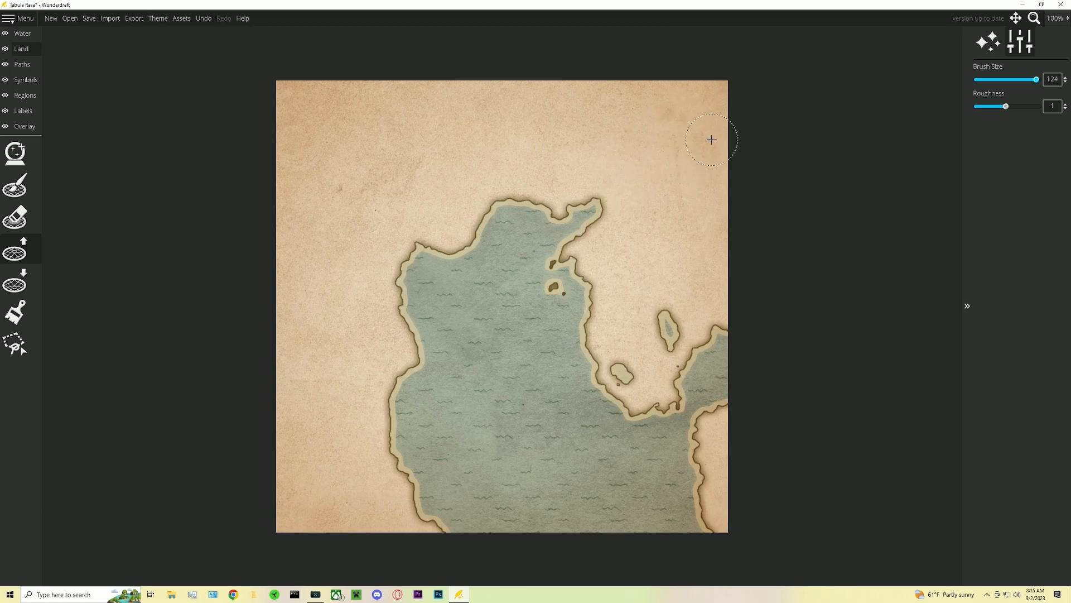
mouse_move(661, 304)
mouse_down()
mouse_move(659, 344)
mouse_move(670, 324)
mouse_move(622, 372)
mouse_move(661, 361)
mouse_up()
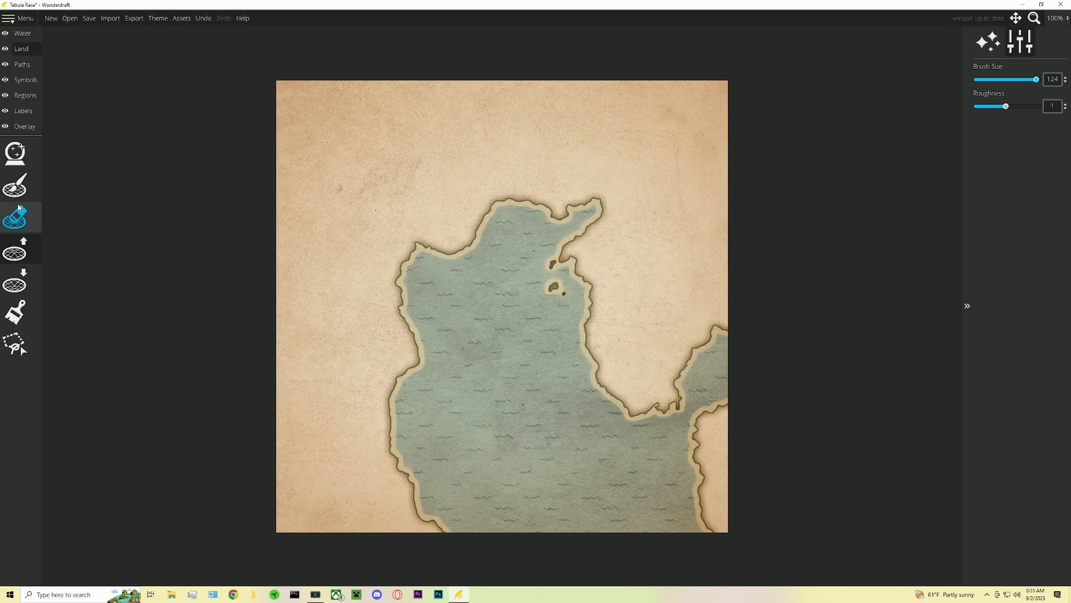
- With the lower land tool, erase the tiny islets in the bay and smooth the southern shoreline
click(12, 283)
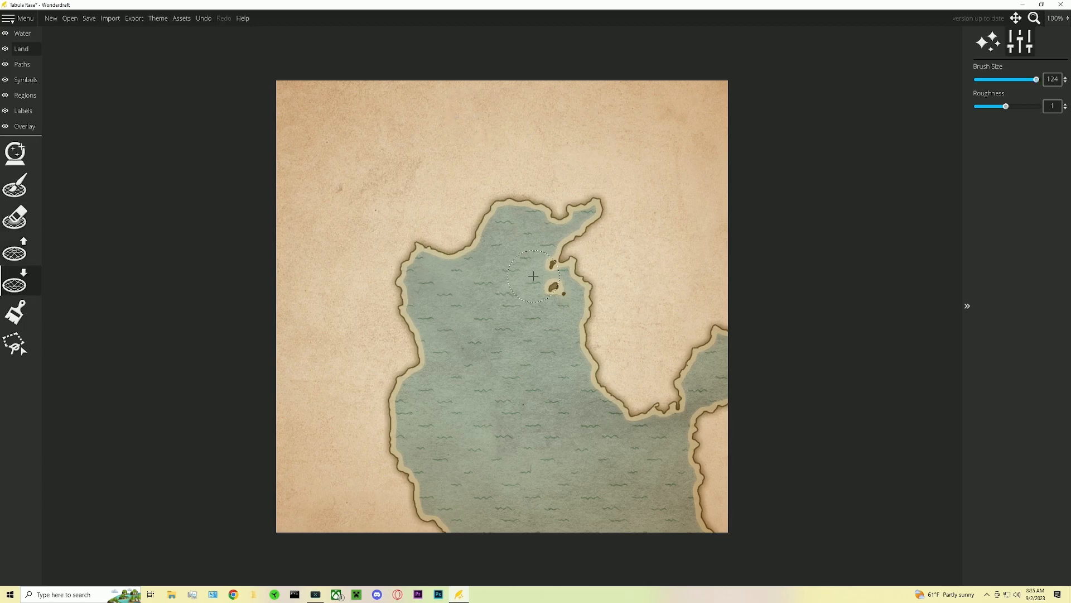
scroll(536, 267, down, 14)
drag(541, 258, 558, 293)
drag(674, 425, 684, 403)
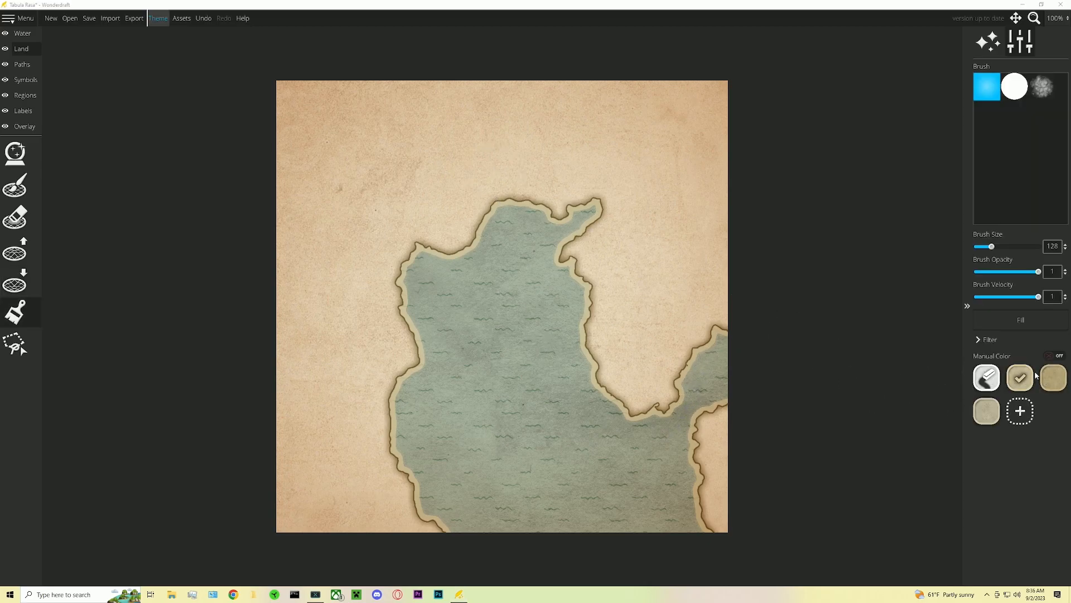
click(1053, 378)
mouse_move(730, 179)
mouse_down()
mouse_move(698, 182)
mouse_move(633, 109)
mouse_move(597, 121)
mouse_move(359, 82)
mouse_move(379, 95)
mouse_move(313, 98)
mouse_move(322, 118)
mouse_move(312, 67)
mouse_move(282, 105)
mouse_move(289, 139)
mouse_move(362, 154)
mouse_move(540, 153)
mouse_move(544, 131)
mouse_move(463, 137)
mouse_up()
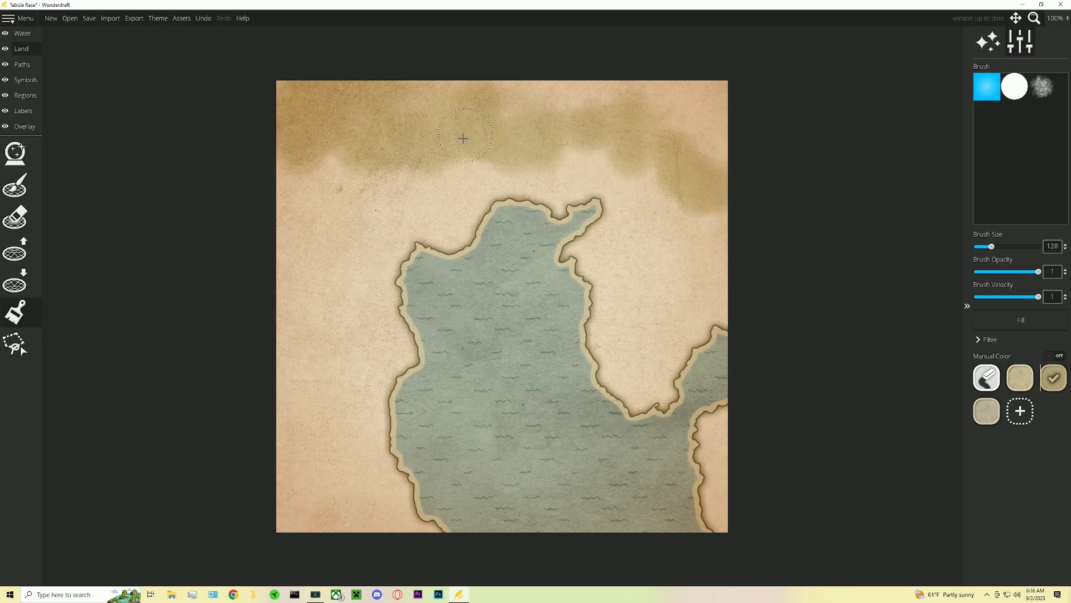
key(ctrl+z)
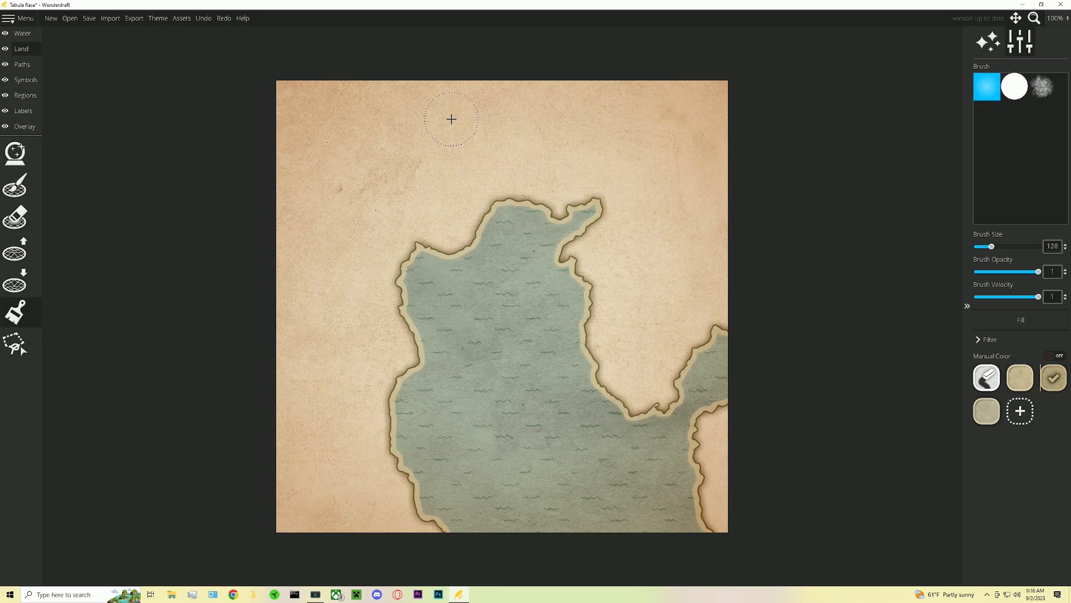
- Apply the Terra theme with only the ground color palette filter, then close the themes dialog
click(156, 20)
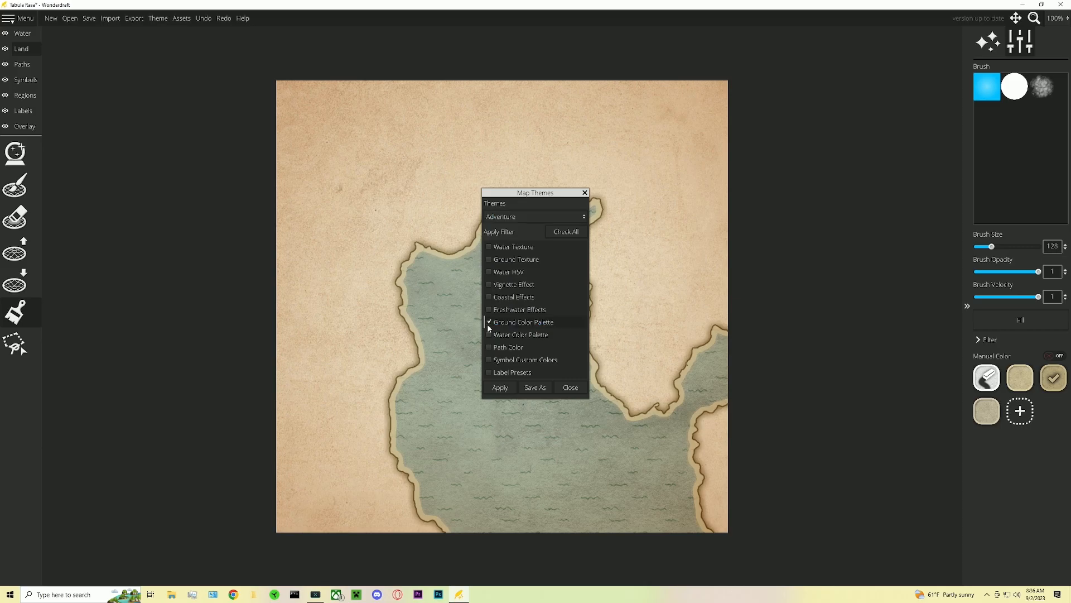
click(517, 217)
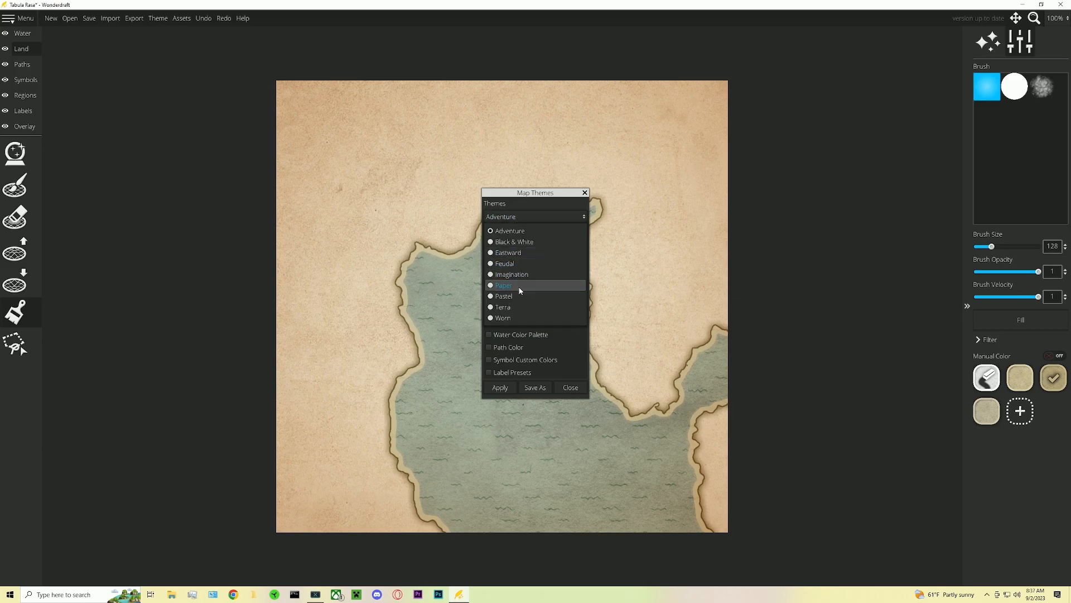
click(509, 308)
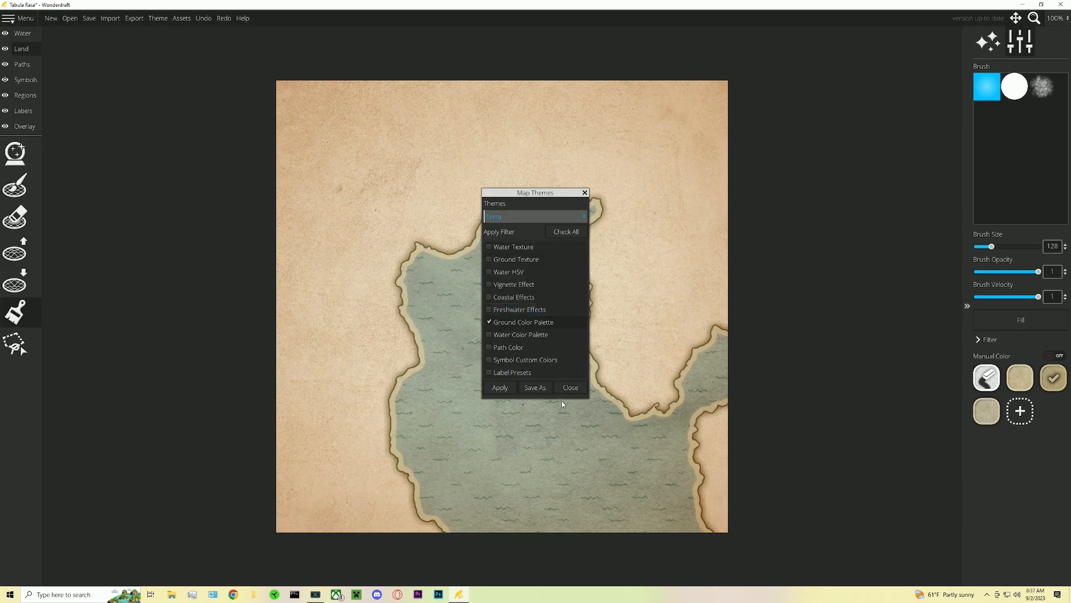
click(506, 387)
click(584, 193)
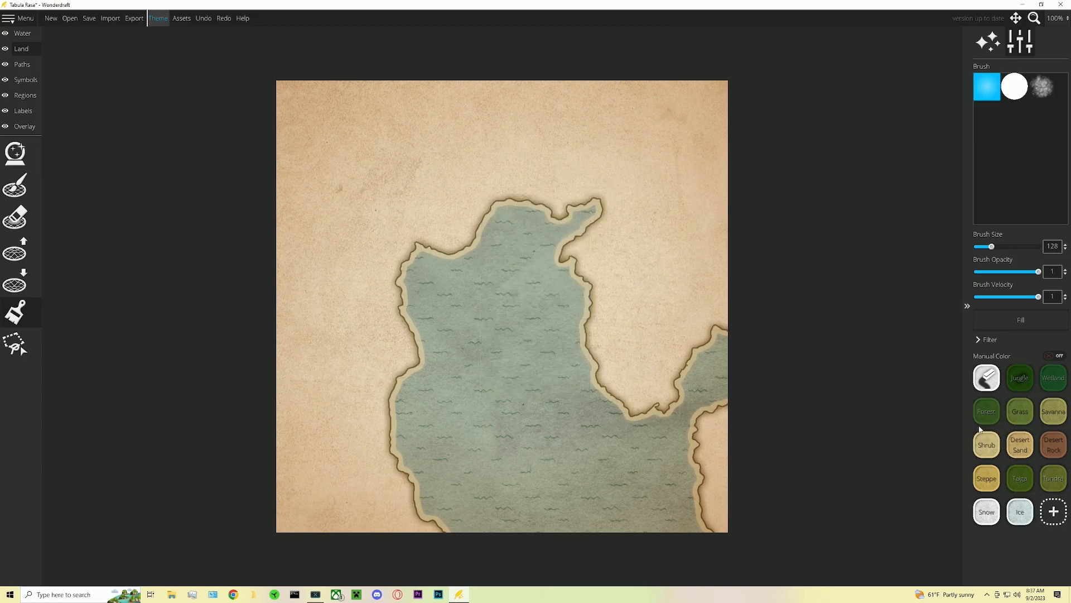
- Paint the land with the Grass color using a 512 brush size
click(1020, 411)
drag(991, 247, 1048, 257)
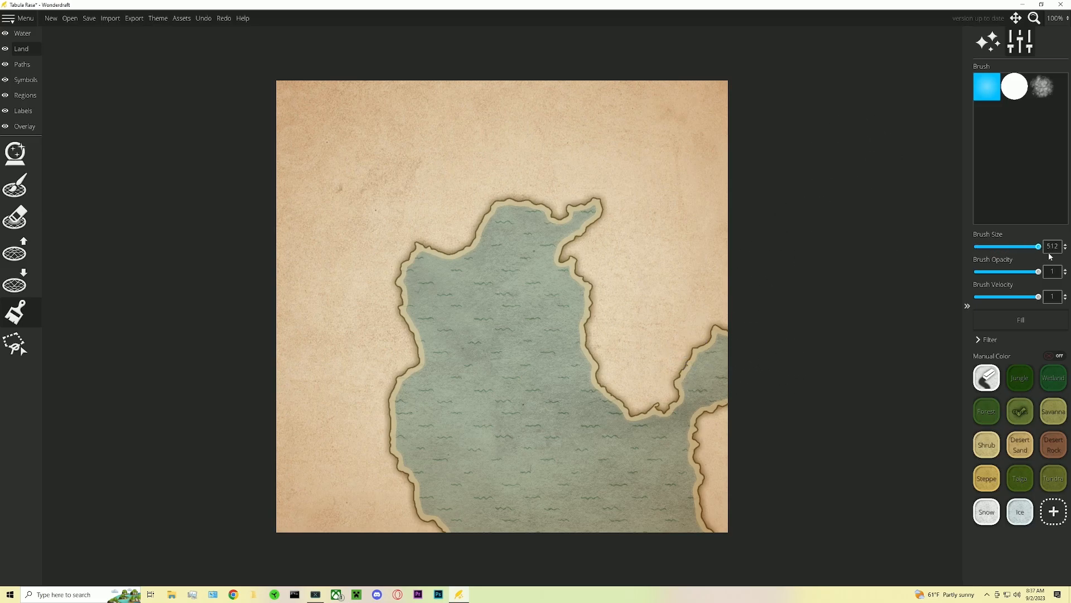
mouse_move(720, 363)
mouse_down()
mouse_move(634, 300)
mouse_move(627, 124)
mouse_move(494, 165)
mouse_move(368, 33)
mouse_move(313, 335)
mouse_move(383, 569)
mouse_move(708, 476)
mouse_move(736, 423)
mouse_up()
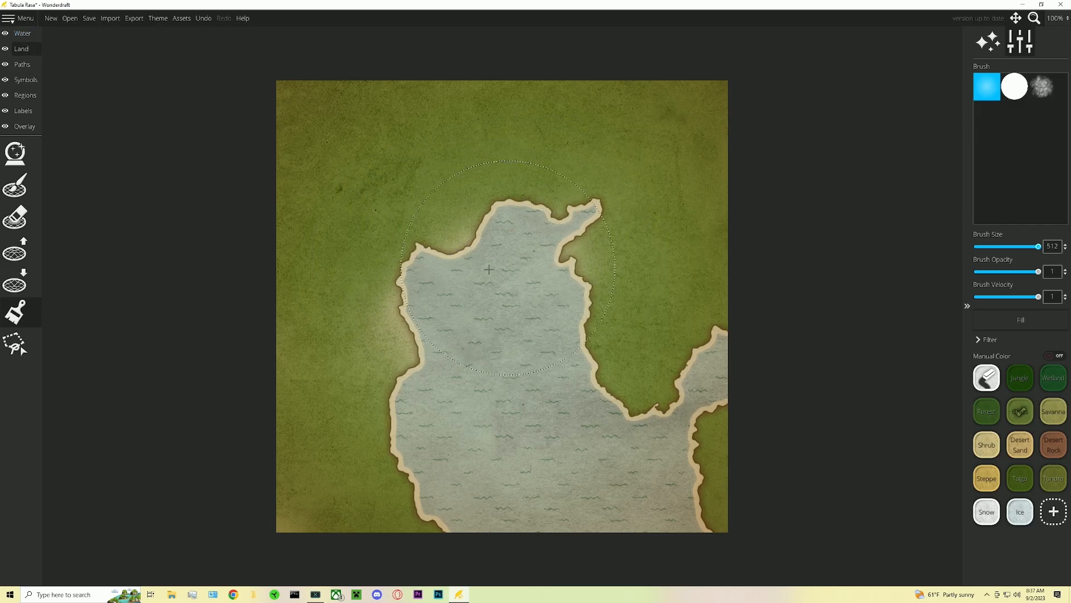
- In the water settings, set the coastal FX distance to 0
click(25, 147)
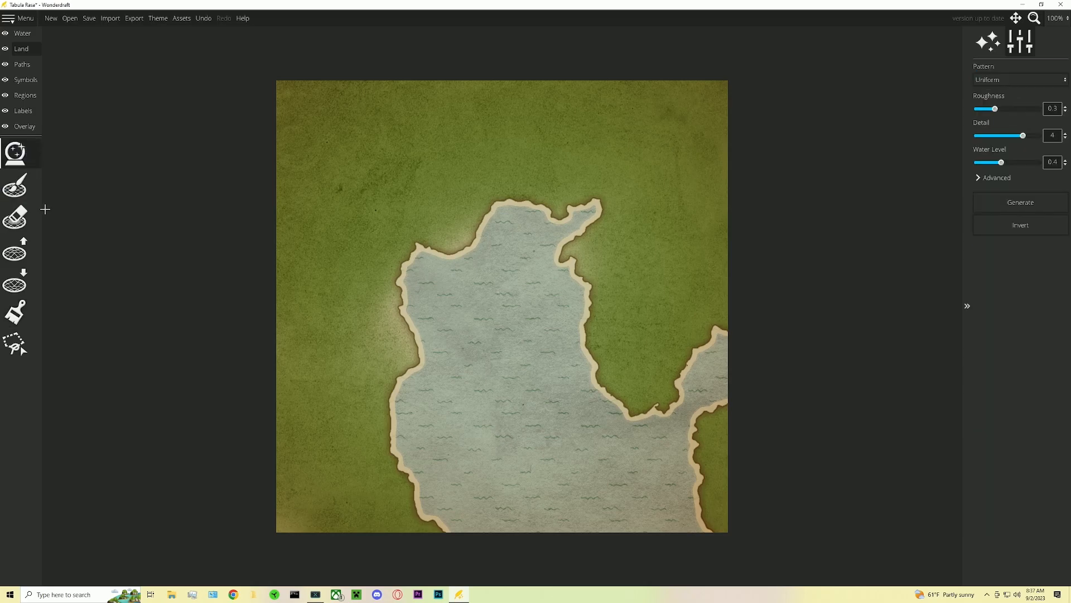
click(29, 34)
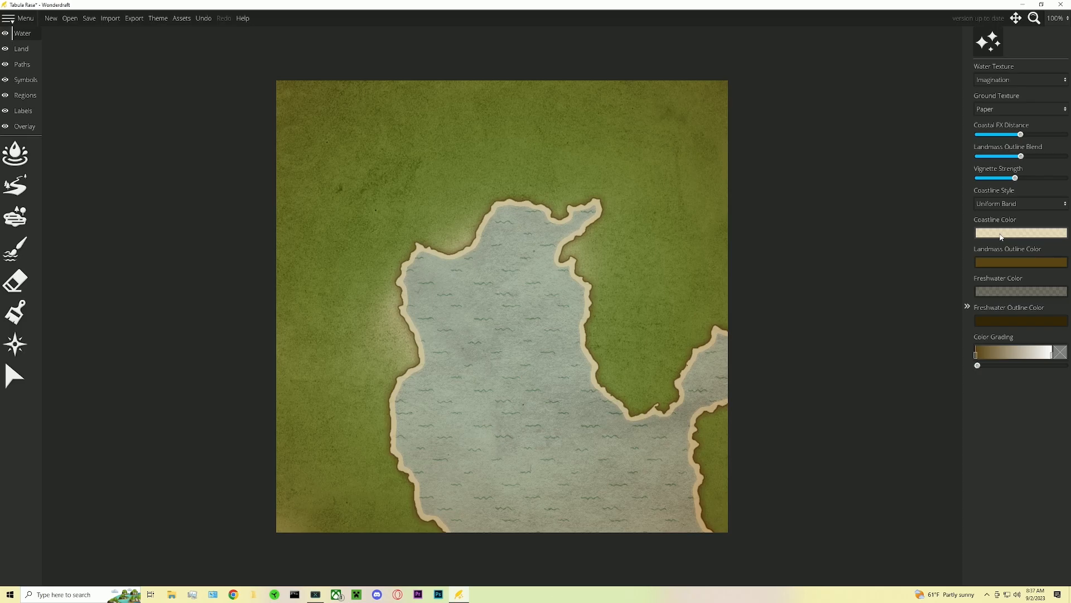
drag(1020, 134, 942, 132)
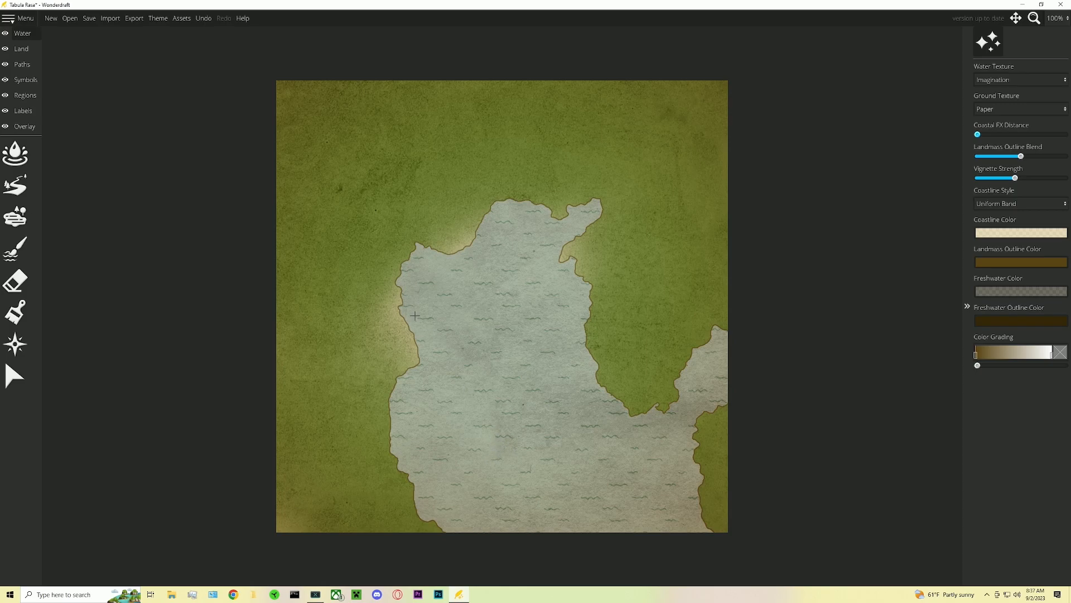
- Choose a mountain symbol at scale 20 and stamp mountains across the northwest land
click(18, 97)
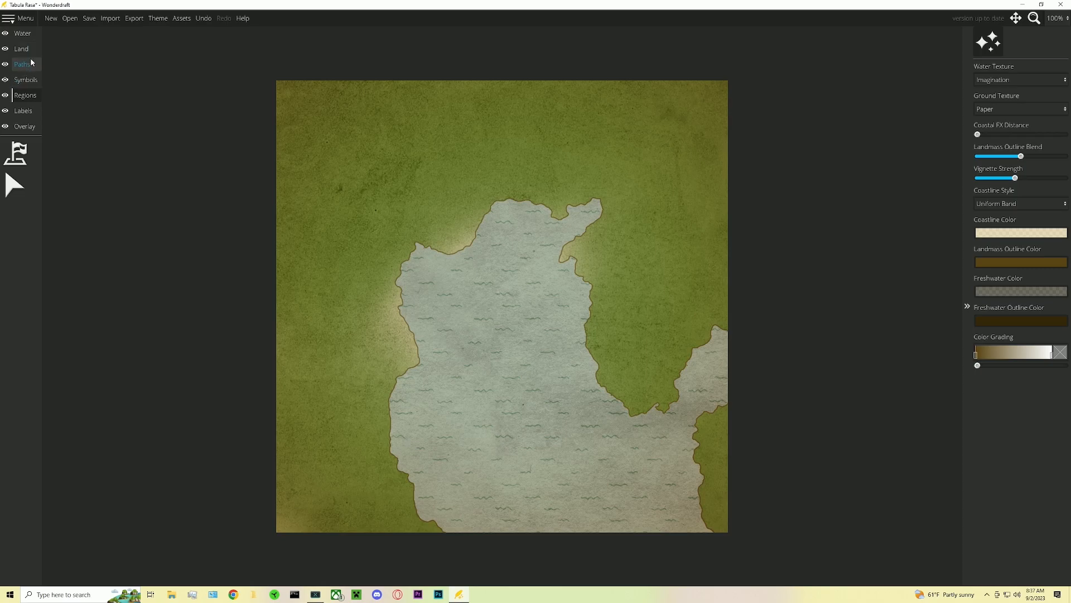
click(25, 80)
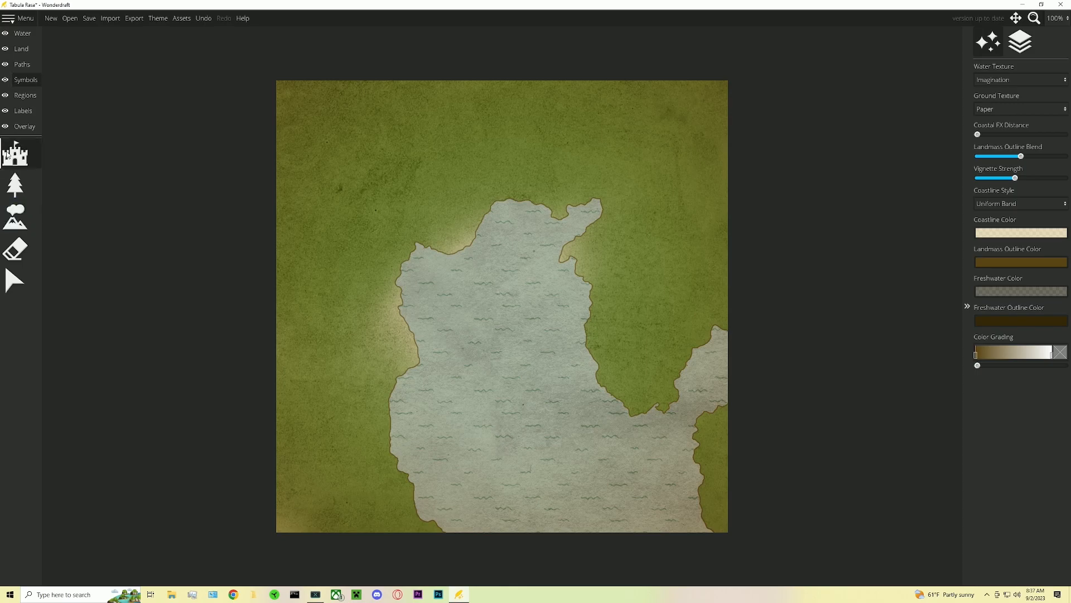
click(8, 155)
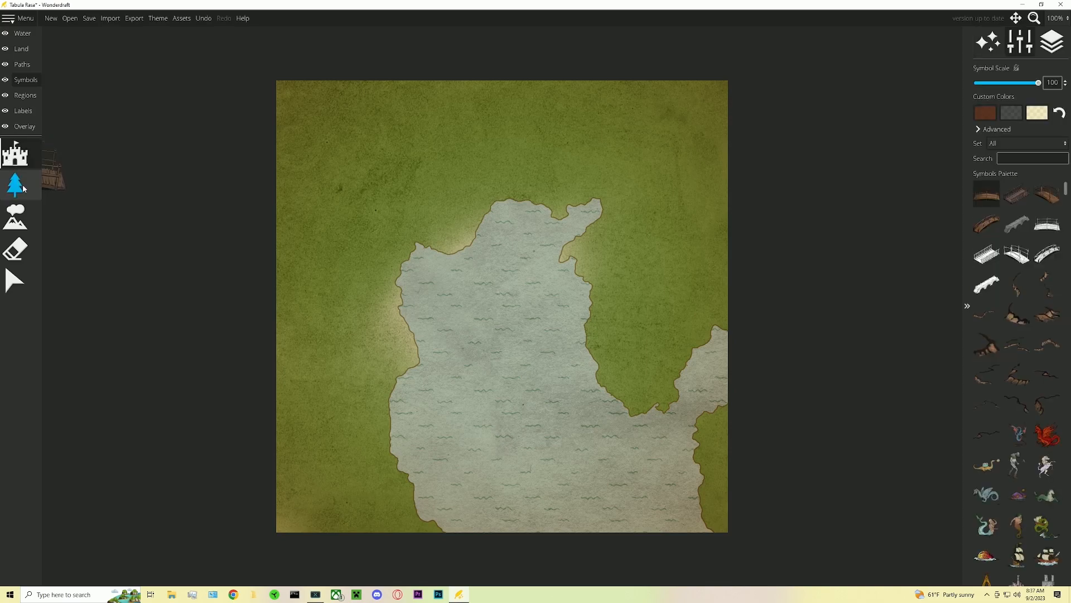
click(15, 217)
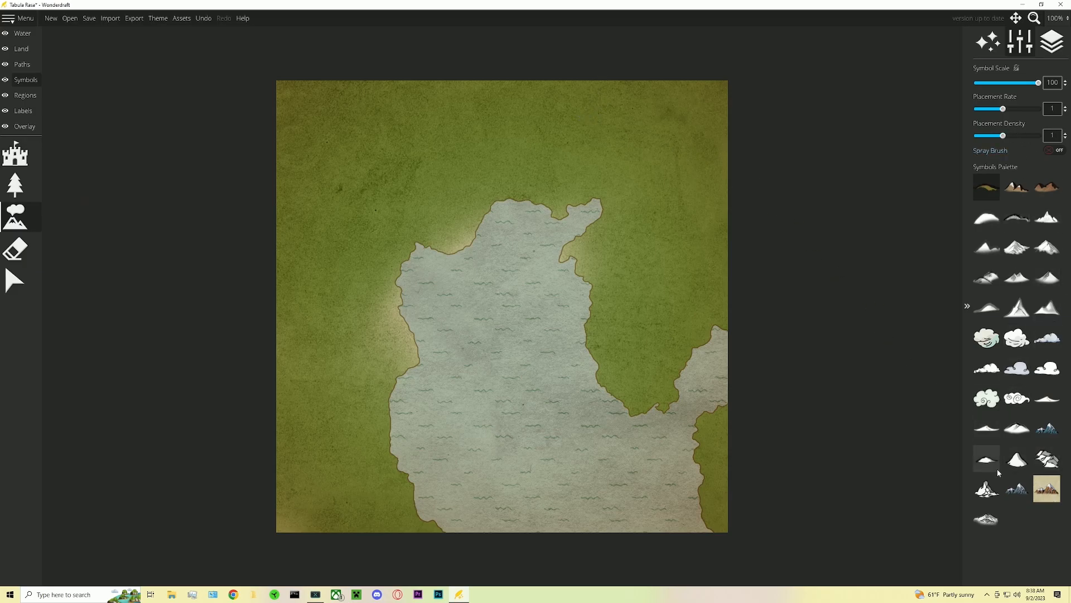
click(1017, 489)
scroll(603, 134, down, 8)
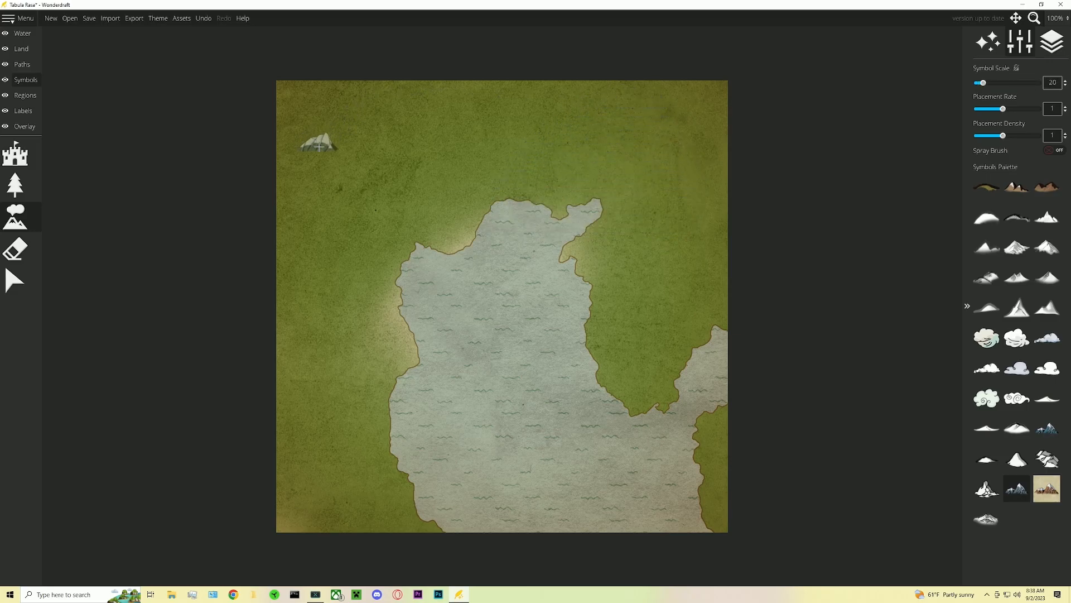
click(314, 118)
mouse_move(318, 110)
mouse_down()
mouse_move(275, 131)
mouse_move(283, 152)
mouse_move(296, 150)
mouse_move(321, 101)
mouse_move(292, 115)
mouse_move(420, 91)
mouse_move(275, 94)
mouse_move(288, 80)
mouse_move(423, 78)
mouse_move(310, 126)
mouse_move(334, 136)
mouse_move(484, 130)
mouse_move(492, 152)
mouse_move(401, 160)
mouse_move(407, 181)
mouse_move(450, 187)
mouse_up()
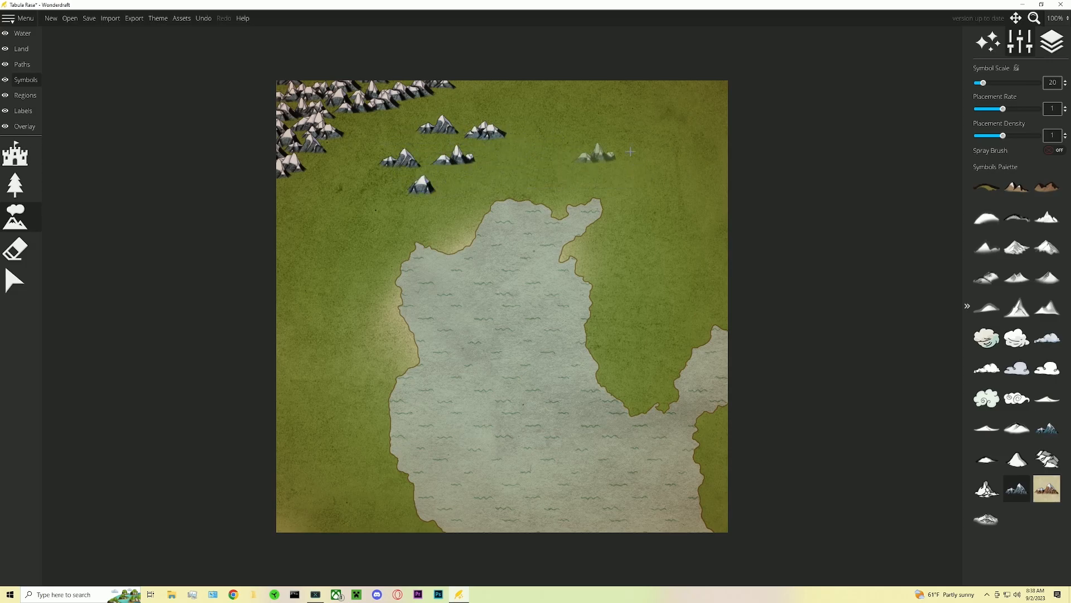
- Undo the last three mountain placements and brush another stroke of mountains in the northwest corner
key(ctrl+z)
key(ctrl+z)
key(ctrl+z)
key(ctrl+z)
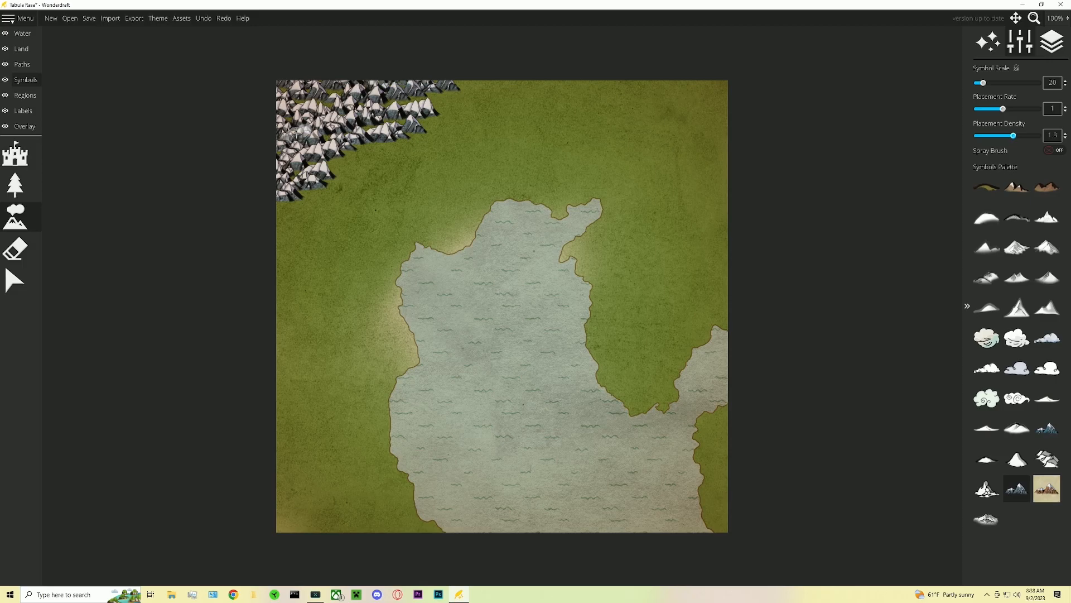
mouse_move(279, 206)
mouse_down()
mouse_move(399, 109)
mouse_move(468, 83)
mouse_up()
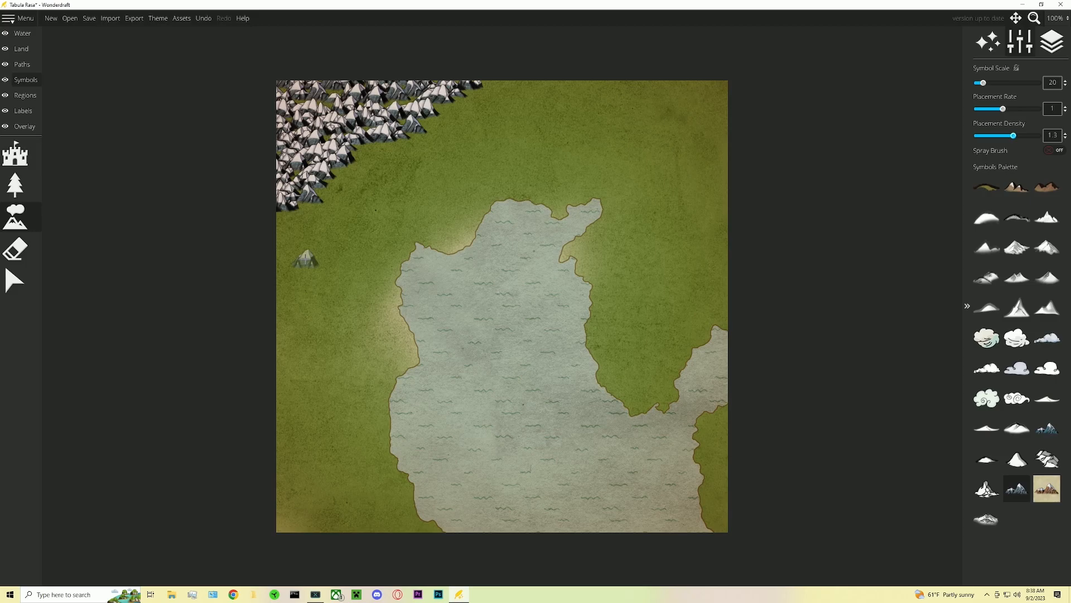
- Select a low hill symbol for mountains and try a stroke of hills beside the northwest range, undoing it
click(15, 184)
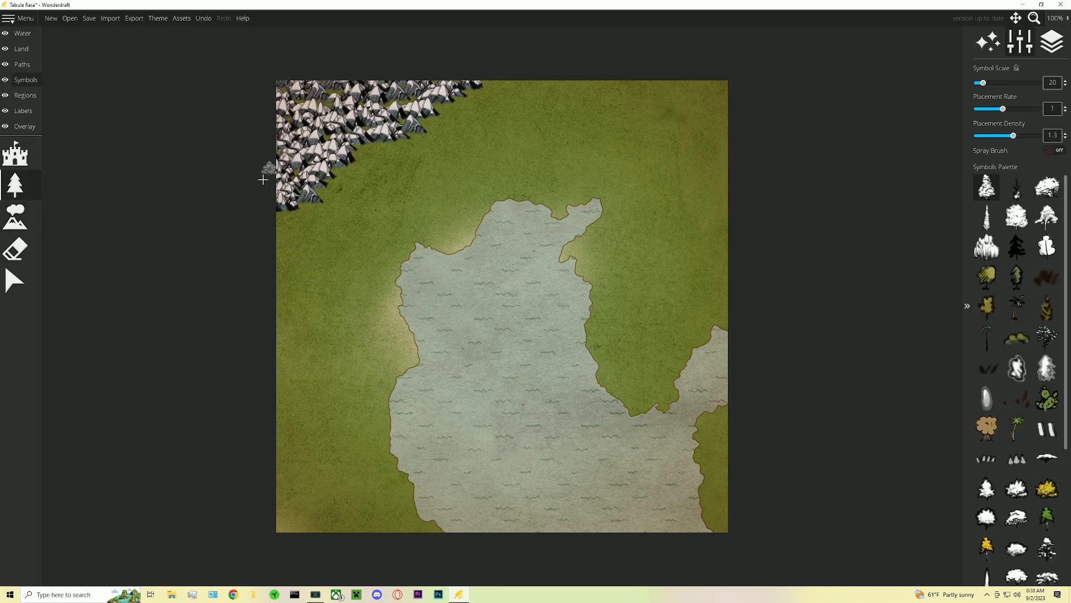
click(38, 164)
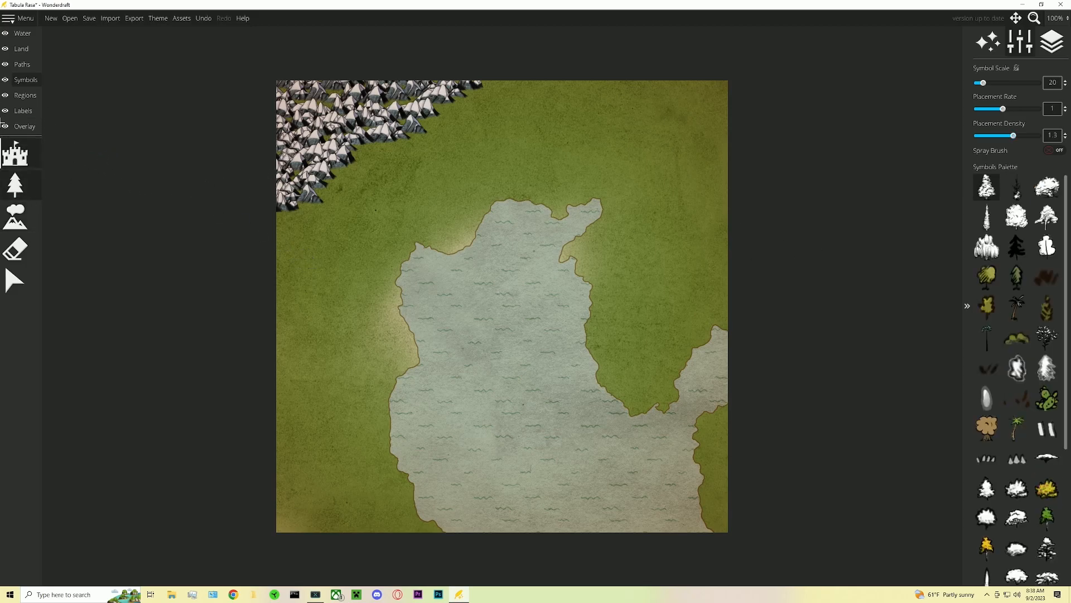
click(15, 218)
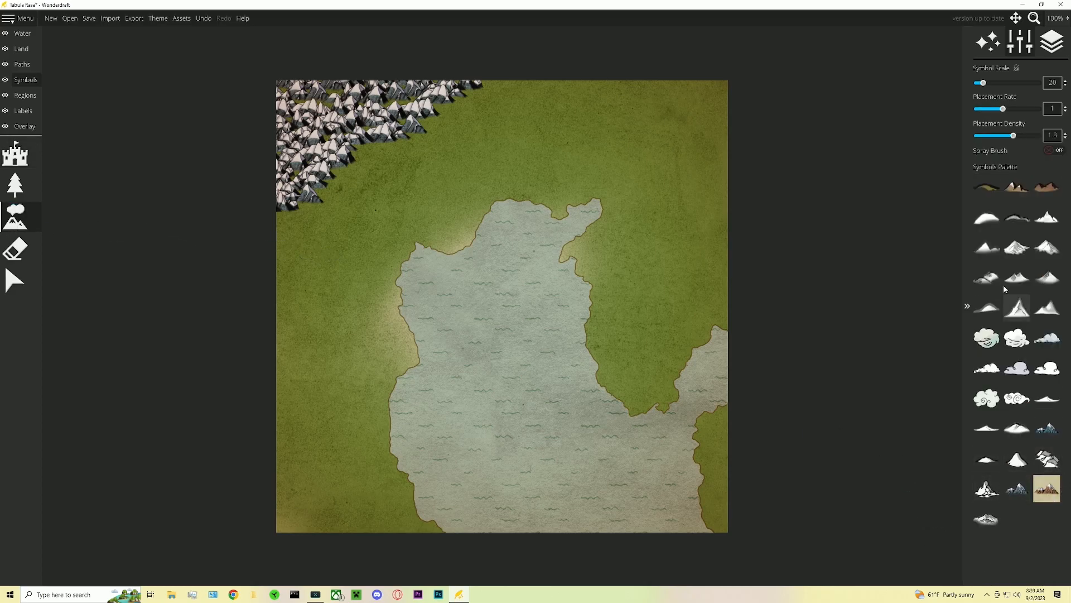
click(986, 458)
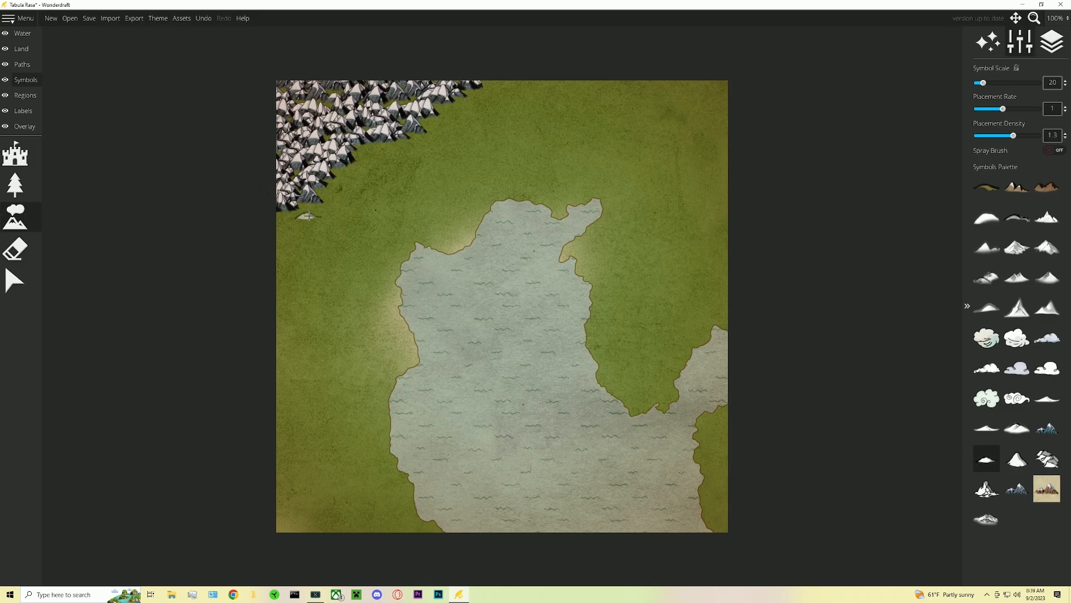
mouse_move(317, 216)
mouse_down()
mouse_move(396, 149)
mouse_move(459, 127)
mouse_move(497, 94)
mouse_up()
key(ctrl+z)
key(ctrl+z)
- Lower placement density to 0.85 and brush a band of hills along the mountains' southeast edge, reducing symbol scale to 15
drag(1008, 138, 997, 136)
mouse_move(497, 88)
mouse_down()
mouse_move(370, 157)
mouse_move(327, 209)
mouse_move(279, 227)
mouse_up()
key(bracketleft)
key(bracketleft)
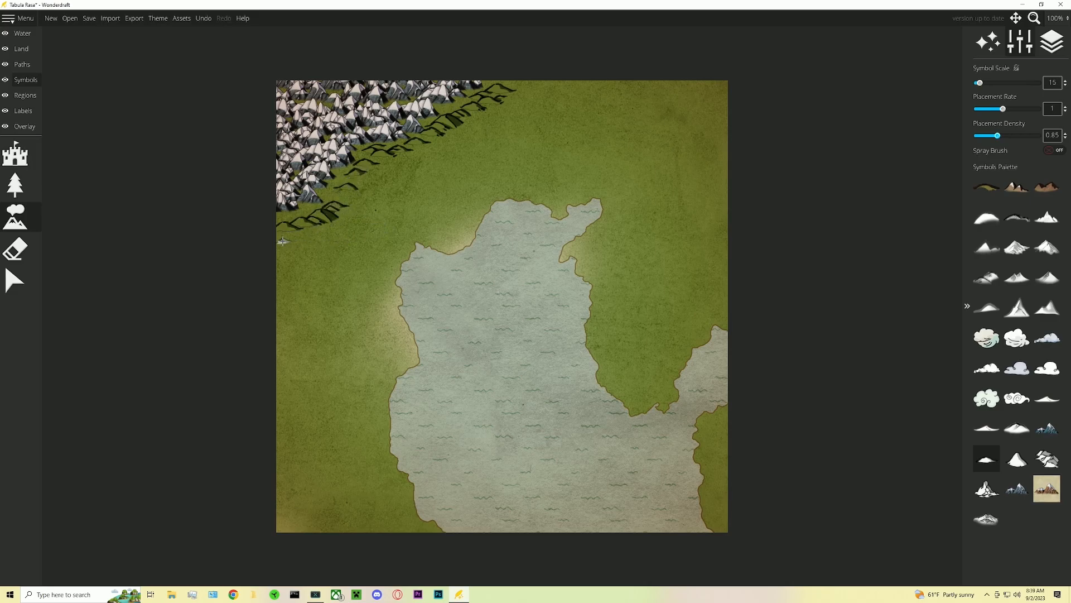
- Lower placement density to 0.5 and brush more scattered hills from the north edge toward the lake
drag(998, 136, 988, 138)
mouse_move(521, 83)
mouse_down()
mouse_move(507, 114)
mouse_move(400, 168)
mouse_move(346, 222)
mouse_move(277, 258)
mouse_move(398, 190)
mouse_move(454, 131)
mouse_move(495, 119)
mouse_move(438, 146)
mouse_move(437, 159)
mouse_up()
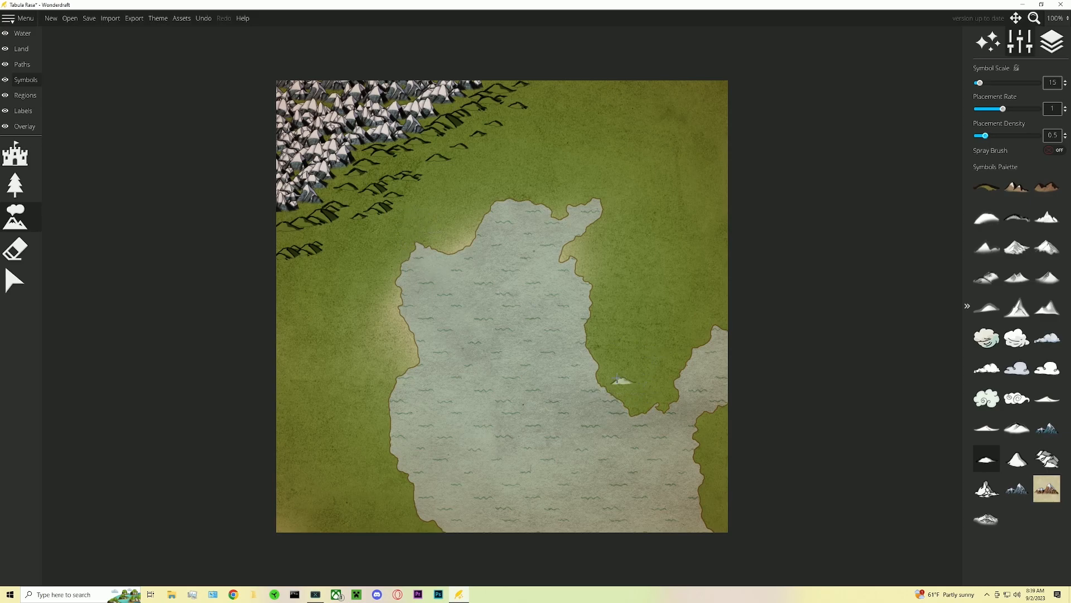
- Place a starred circle city marker at scale 90 on the lake's southern shore
click(15, 154)
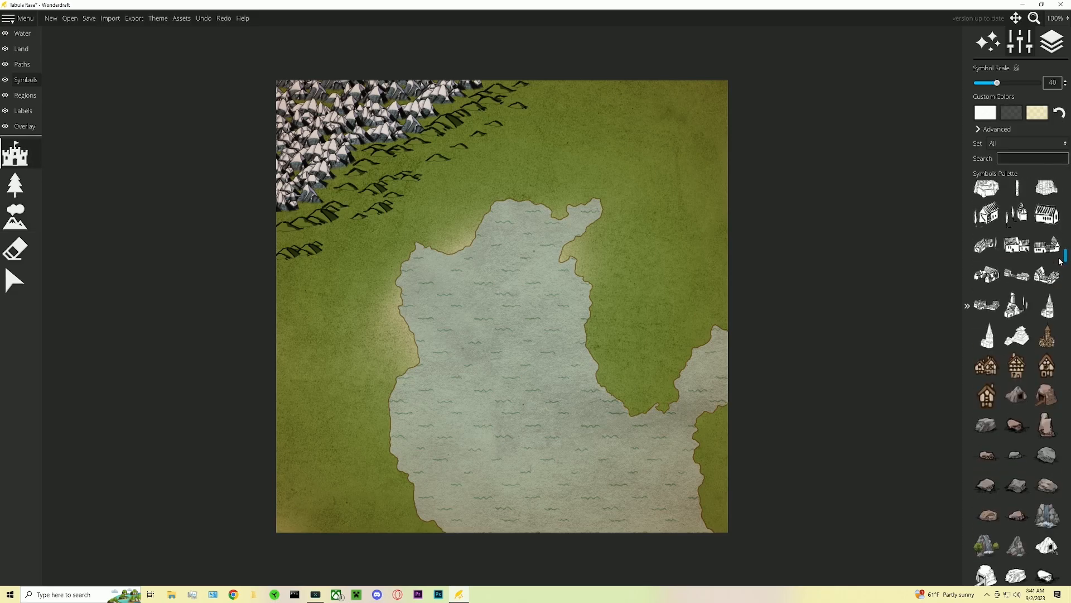
scroll(1058, 232, down, 5)
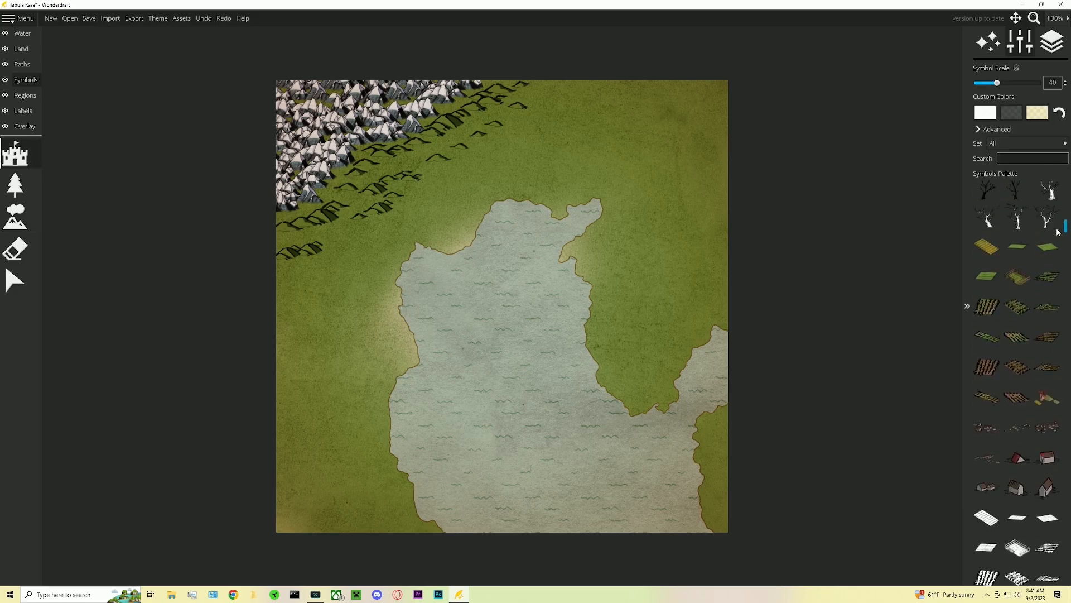
scroll(1026, 262, up, 5)
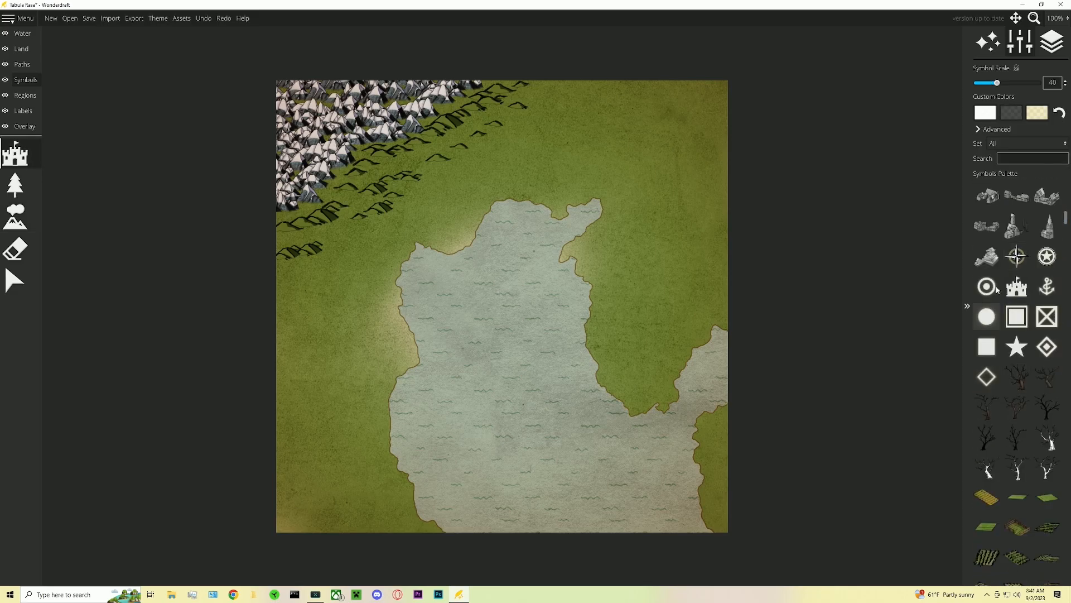
click(1046, 256)
scroll(635, 386, up, 4)
scroll(635, 385, up, 6)
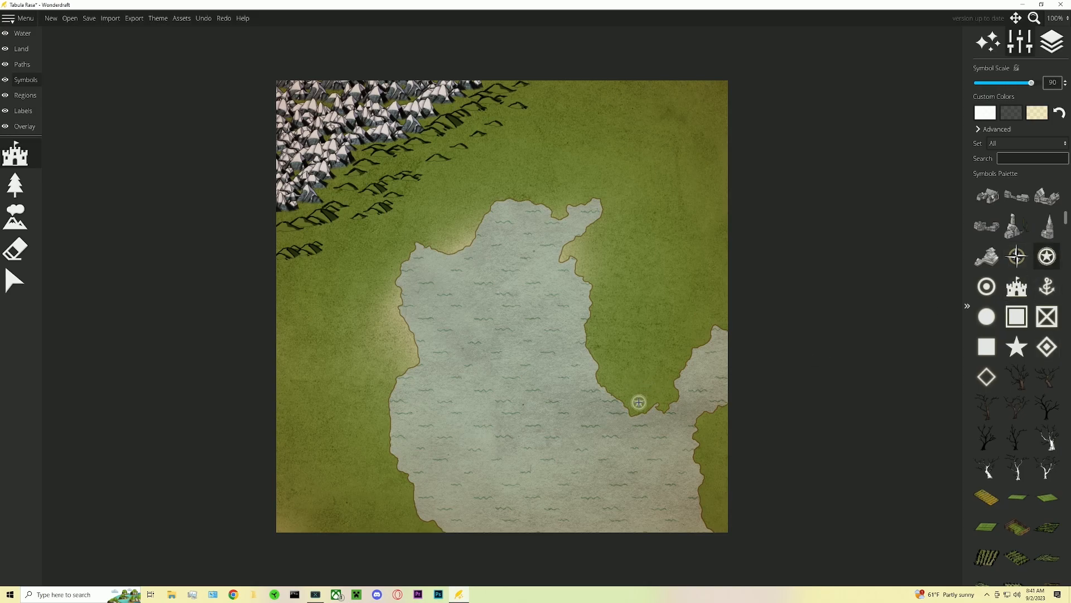
click(638, 402)
- Place circle town markers at the lake's northern tip, its western shore and the eastern coast
click(987, 289)
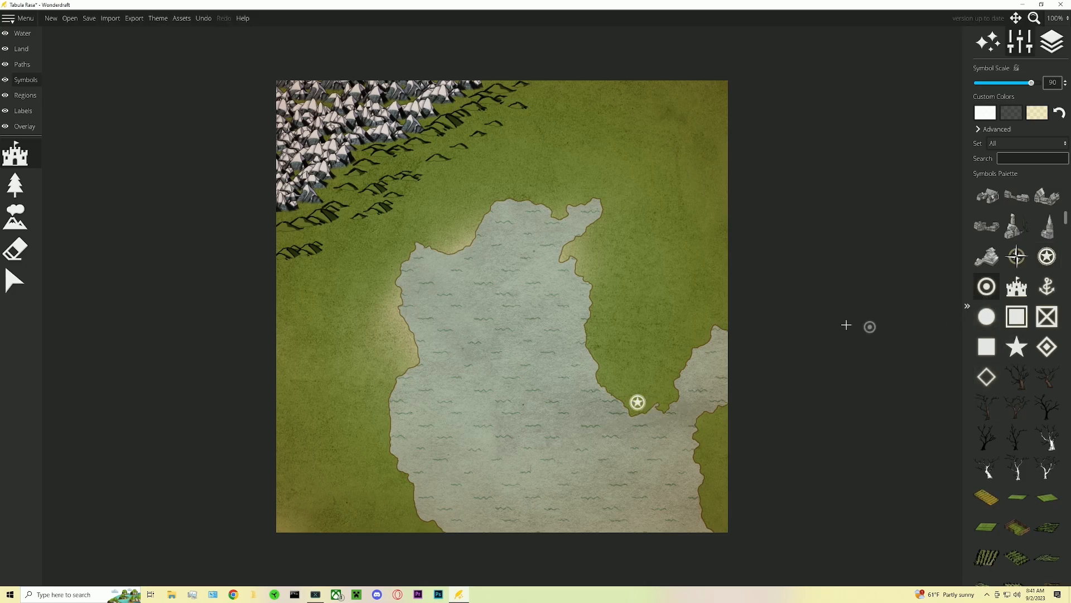
click(608, 201)
click(410, 359)
click(706, 424)
- Select a small dot marker at a reduced scale and place village dots around the lake
click(987, 317)
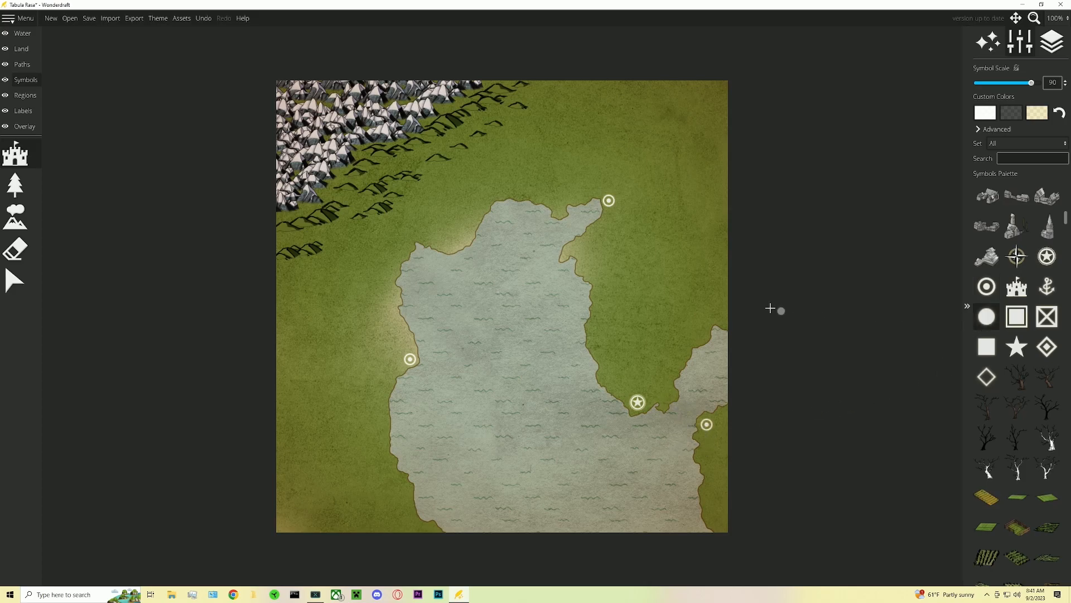
scroll(707, 154, down, 4)
- Choose a dark conifer tree symbol at scale 70 and brush a dense forest across the northeast land
click(22, 196)
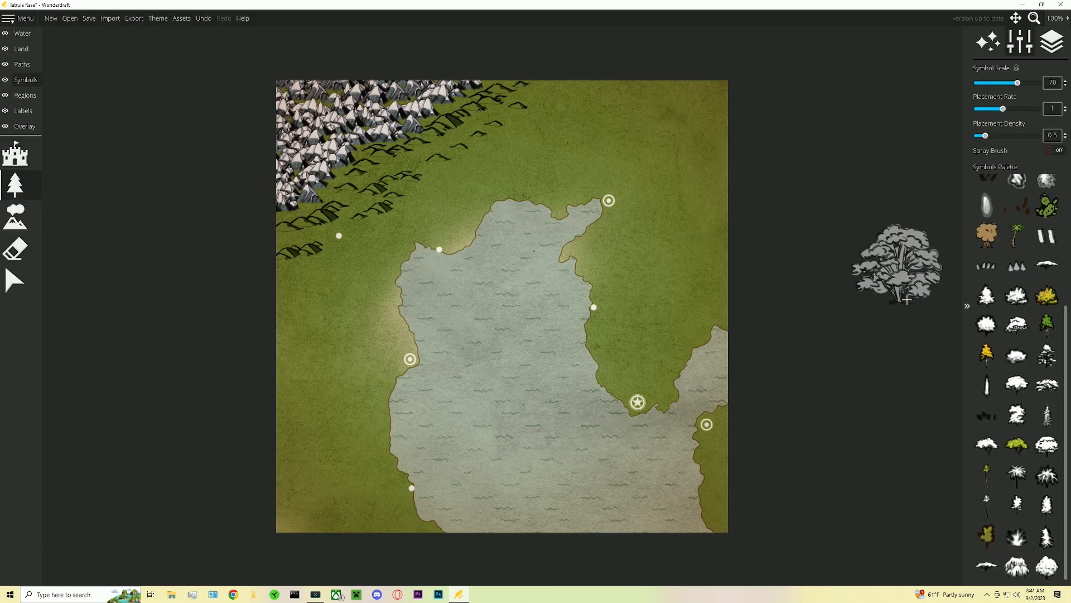
scroll(999, 357, up, 2)
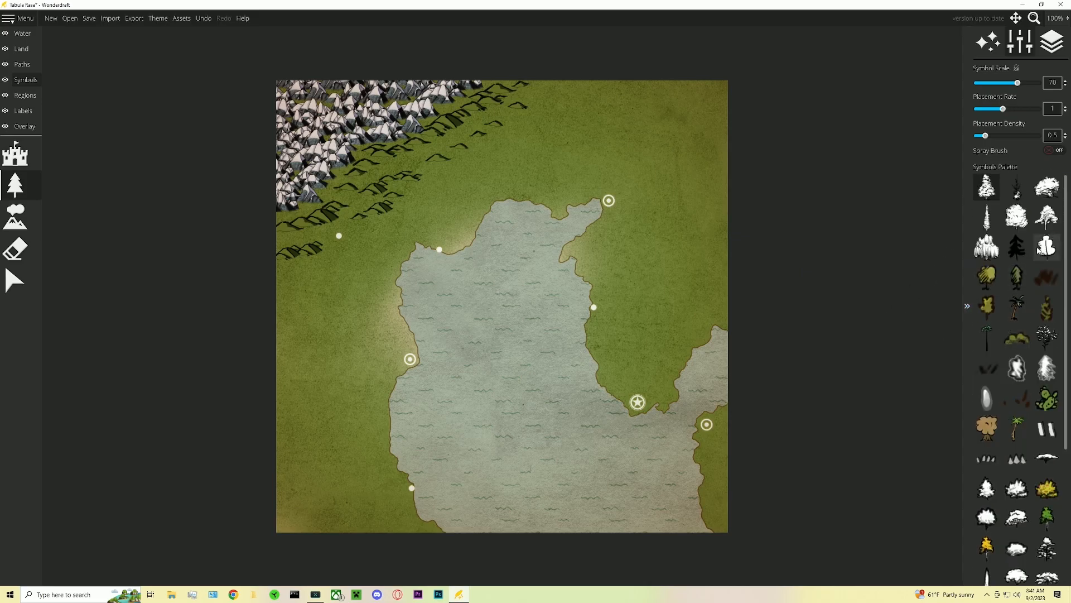
click(1025, 280)
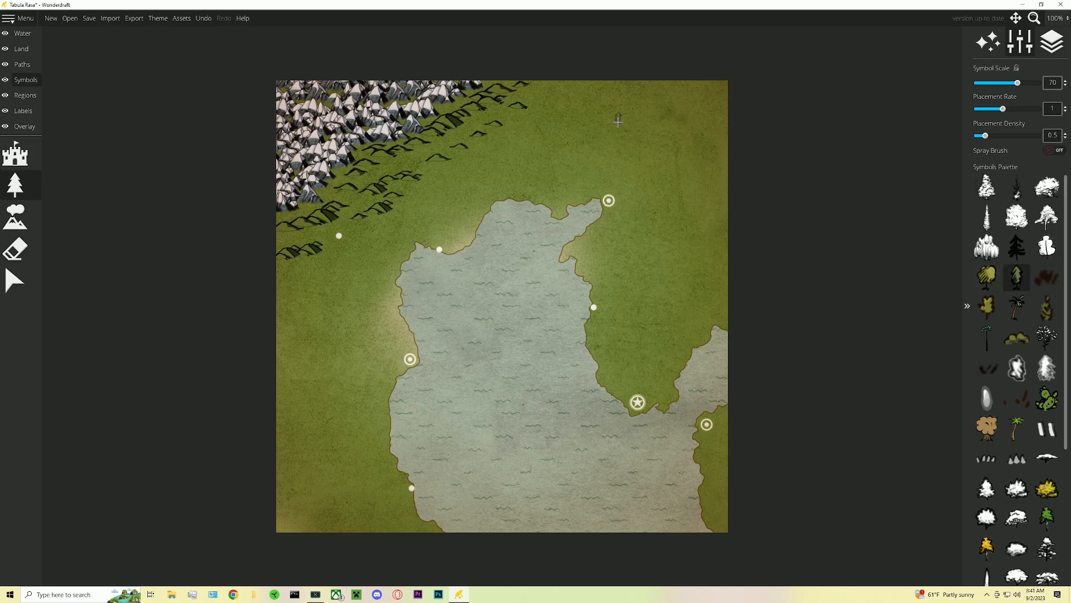
mouse_move(552, 99)
mouse_down()
mouse_move(646, 82)
mouse_move(685, 103)
mouse_move(643, 118)
mouse_move(724, 185)
mouse_move(732, 291)
mouse_move(747, 286)
mouse_move(706, 247)
mouse_up()
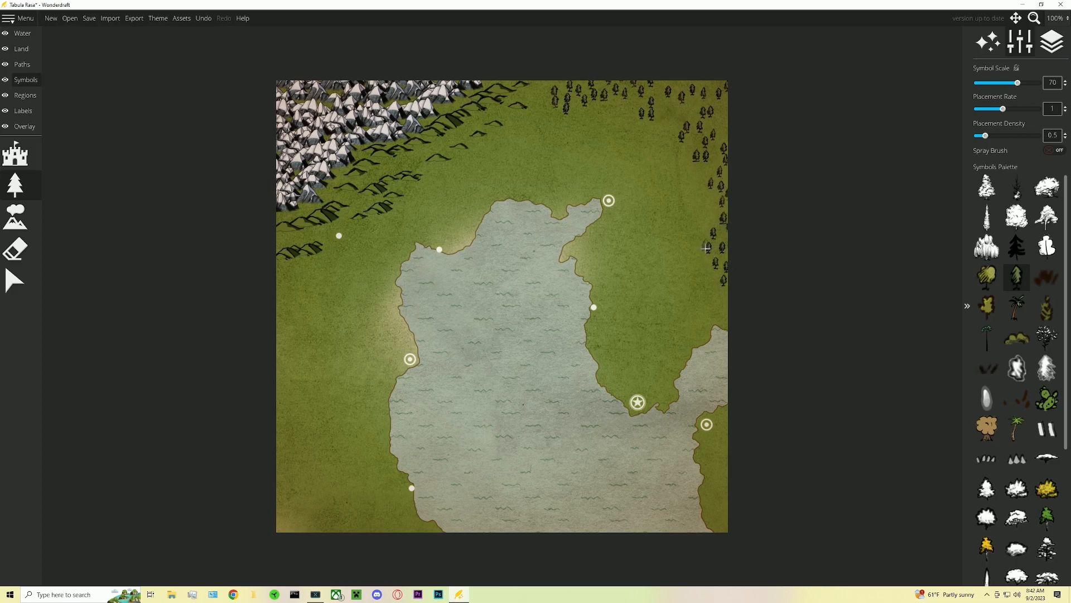
drag(996, 139, 1002, 138)
mouse_move(753, 259)
mouse_down()
mouse_move(720, 249)
mouse_move(726, 177)
mouse_move(711, 179)
mouse_move(729, 147)
mouse_move(719, 120)
mouse_up()
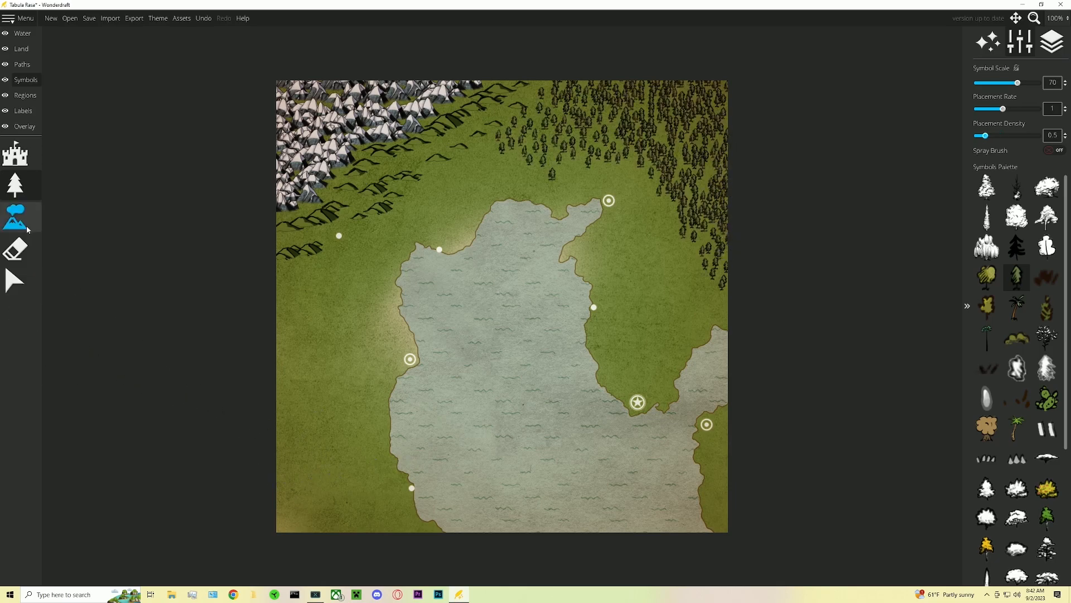
- Paint the southwest land with the Savanna color, reducing the brush size to 364
click(28, 48)
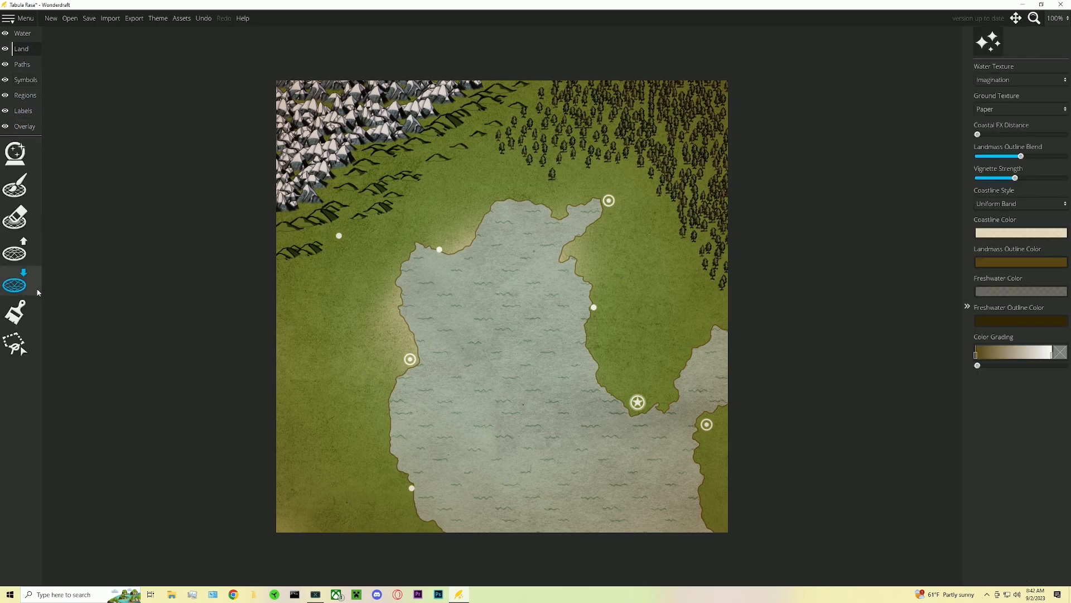
click(15, 312)
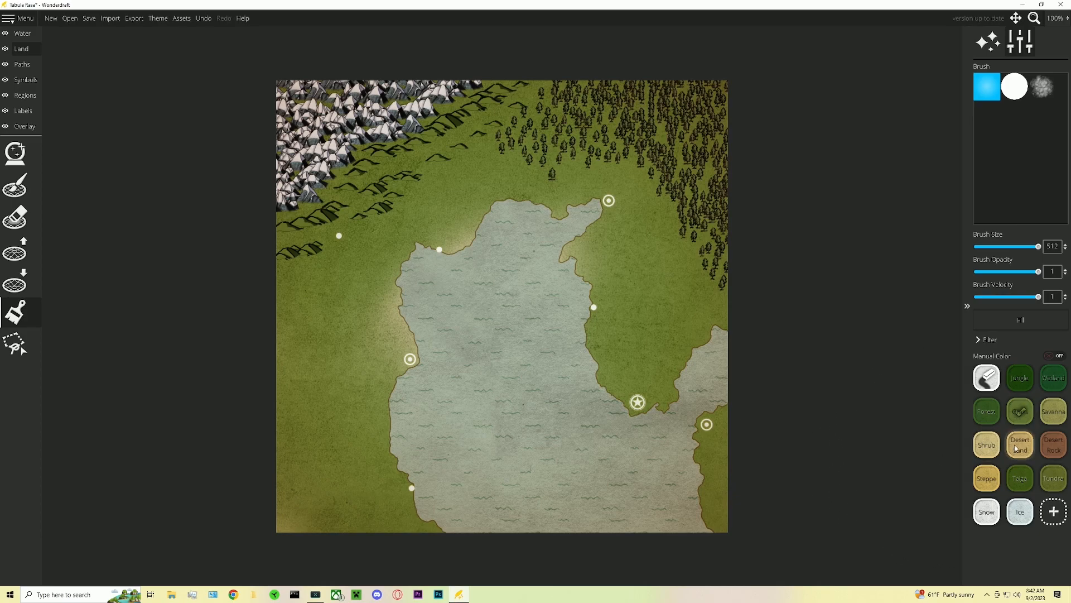
click(1053, 411)
mouse_move(246, 545)
mouse_down()
mouse_move(274, 526)
mouse_move(258, 440)
mouse_up()
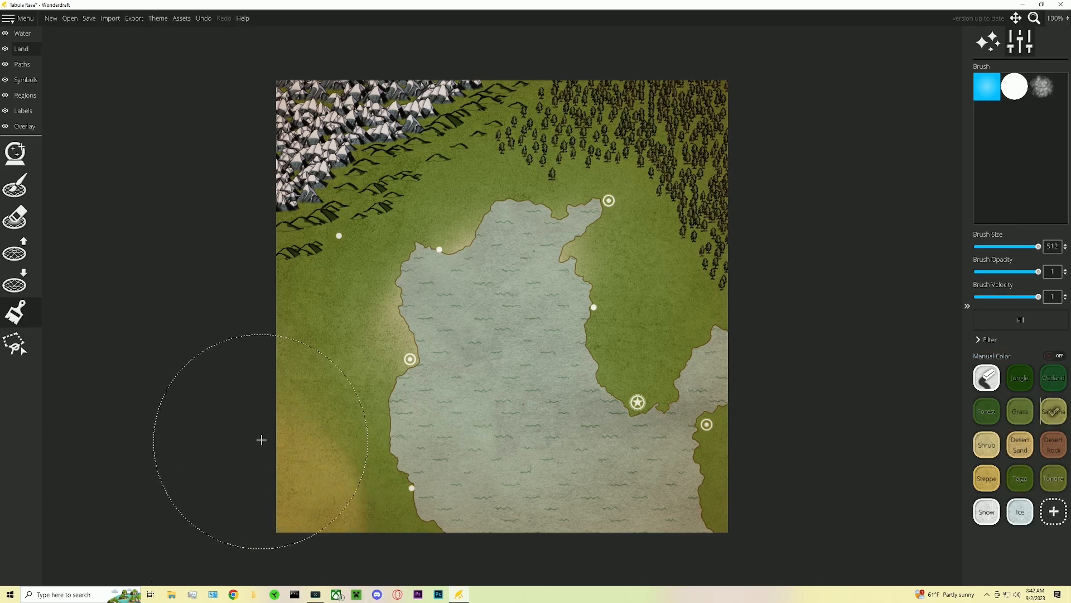
scroll(302, 440, down, 9)
mouse_move(320, 418)
mouse_down()
mouse_move(329, 475)
mouse_move(353, 495)
mouse_move(318, 468)
mouse_move(365, 512)
mouse_move(363, 470)
mouse_move(333, 419)
mouse_move(331, 386)
mouse_up()
scroll(305, 390, down, 1)
scroll(256, 329, down, 2)
drag(256, 330, 254, 319)
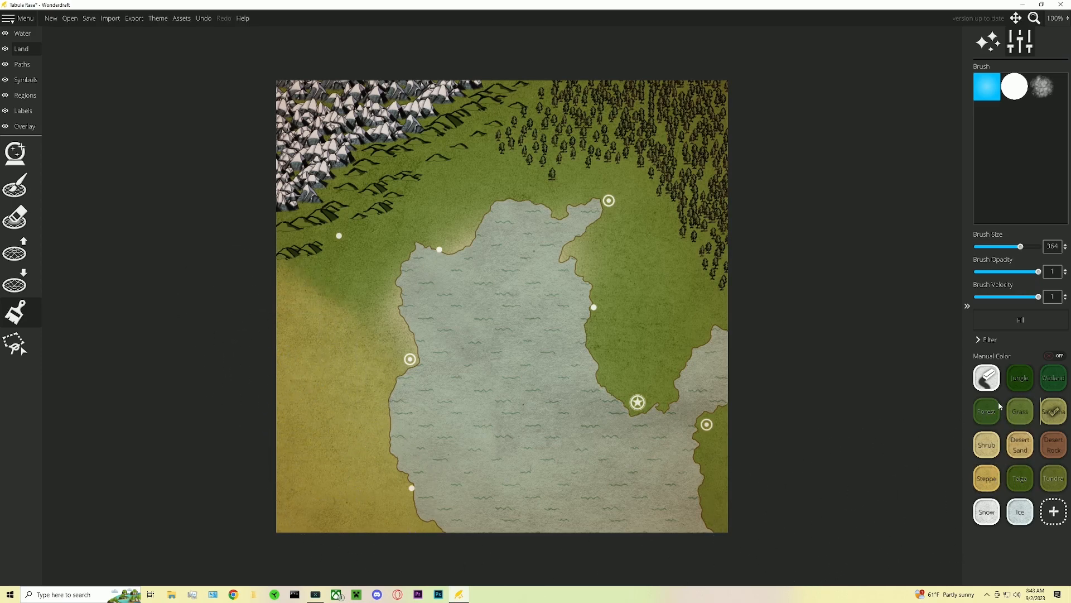
click(983, 413)
mouse_move(715, 232)
mouse_down()
mouse_move(732, 216)
mouse_move(737, 119)
mouse_move(768, 256)
mouse_up()
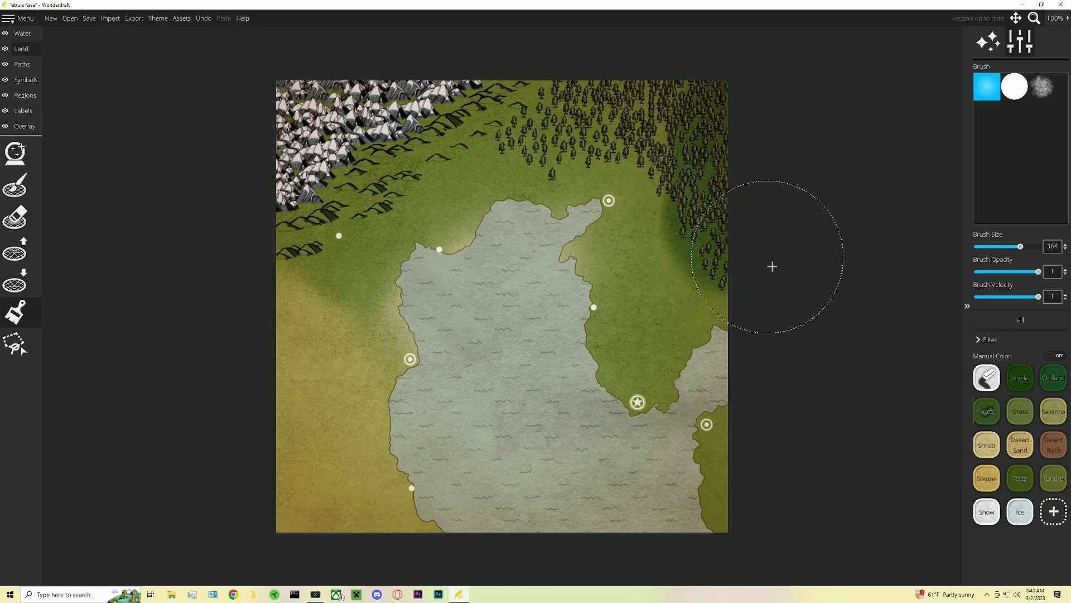
key(ctrl+z)
- Lower the land brush opacity to 0.33 for softer color painting
click(1035, 271)
drag(1033, 273, 1008, 272)
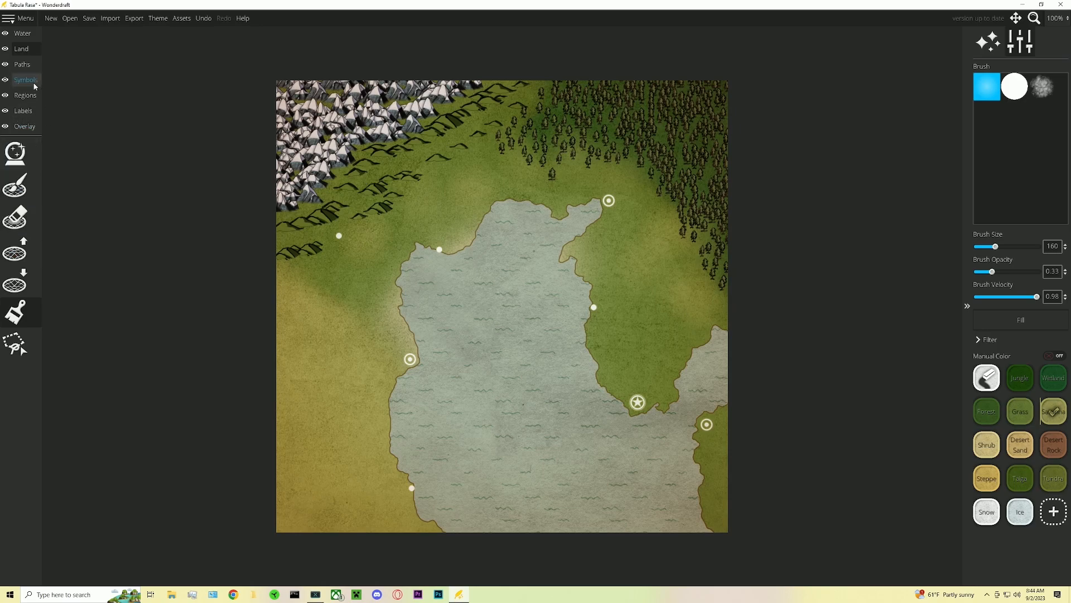
- Choose a grass tuft symbol and brush scattered tufts across the southwest savanna at density 0.65
click(30, 82)
click(34, 189)
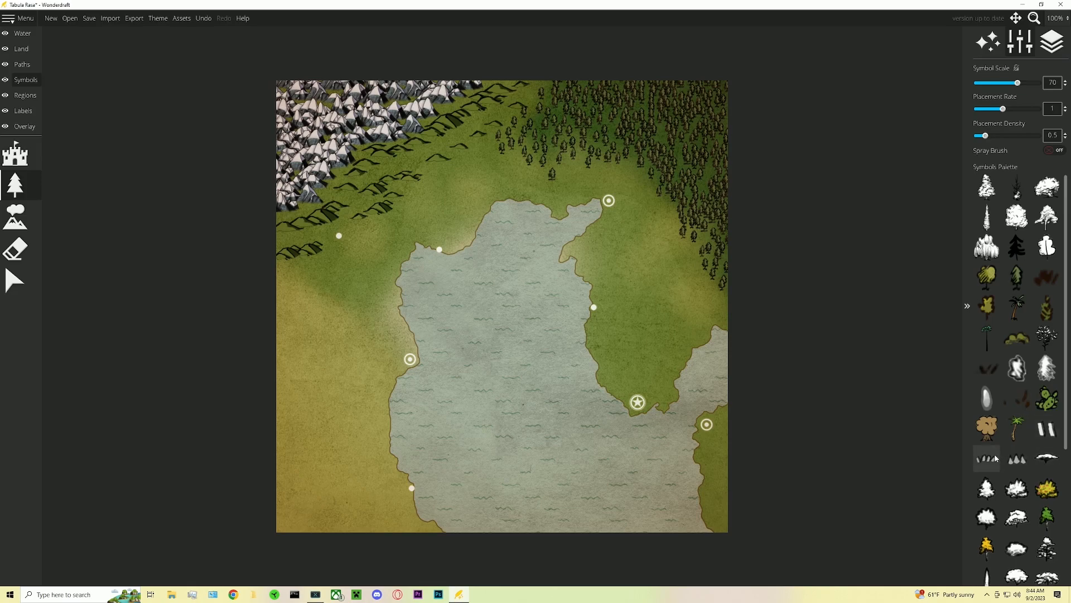
click(1049, 284)
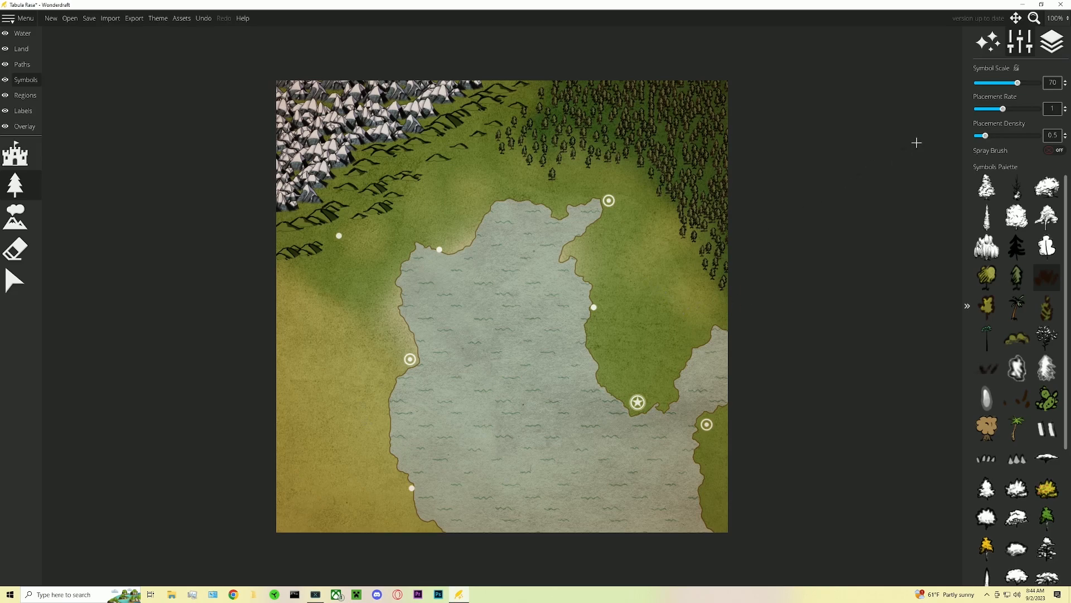
drag(985, 136, 1003, 136)
drag(304, 416, 270, 408)
scroll(1008, 140, up, 4)
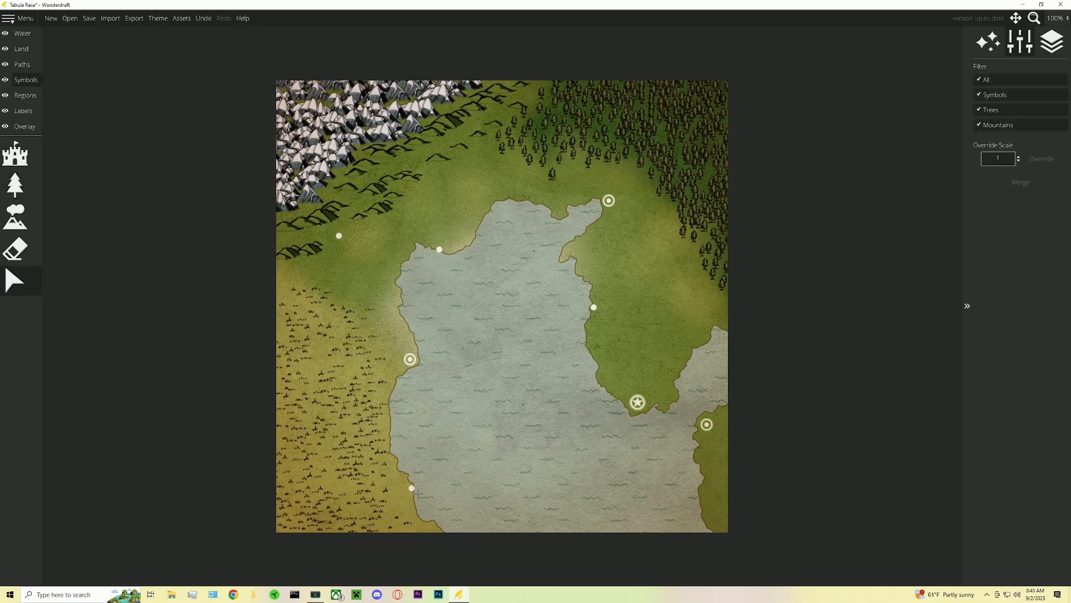
- Open the path drawing tool and choose a dashed line style
click(412, 488)
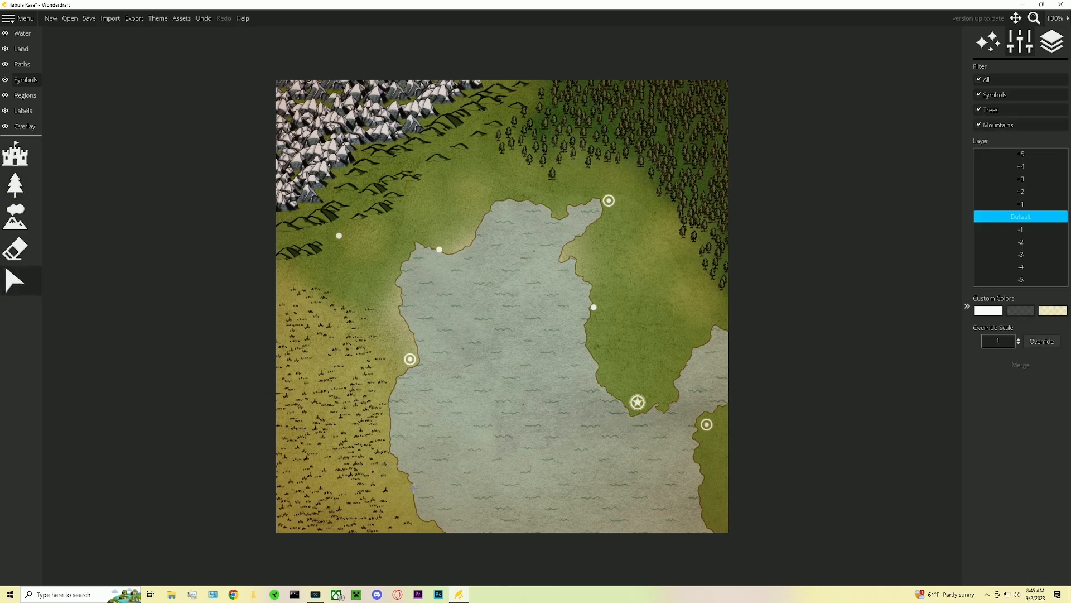
click(15, 185)
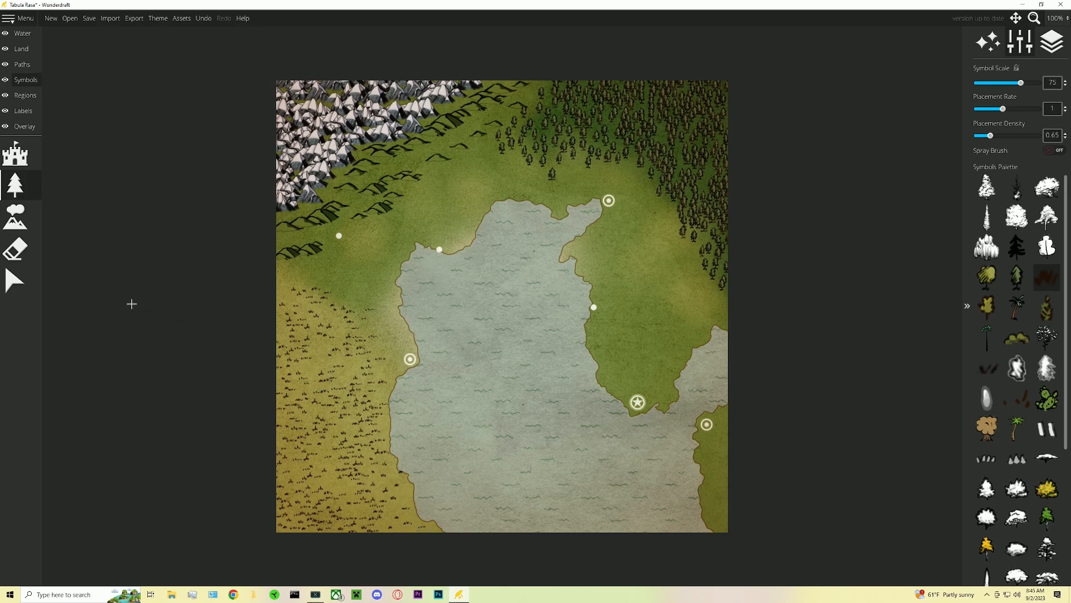
click(21, 65)
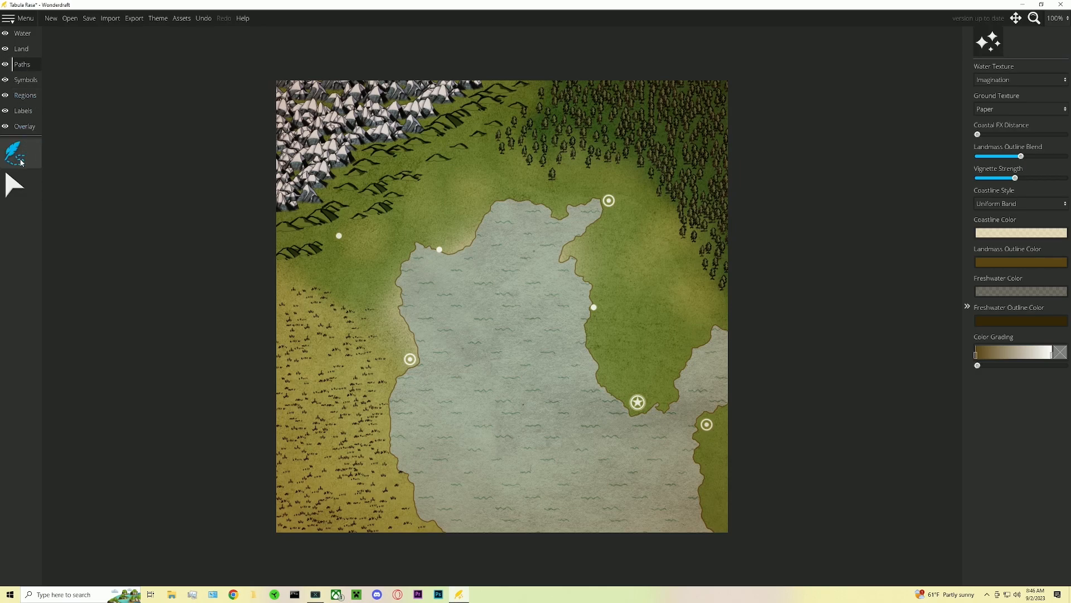
click(19, 162)
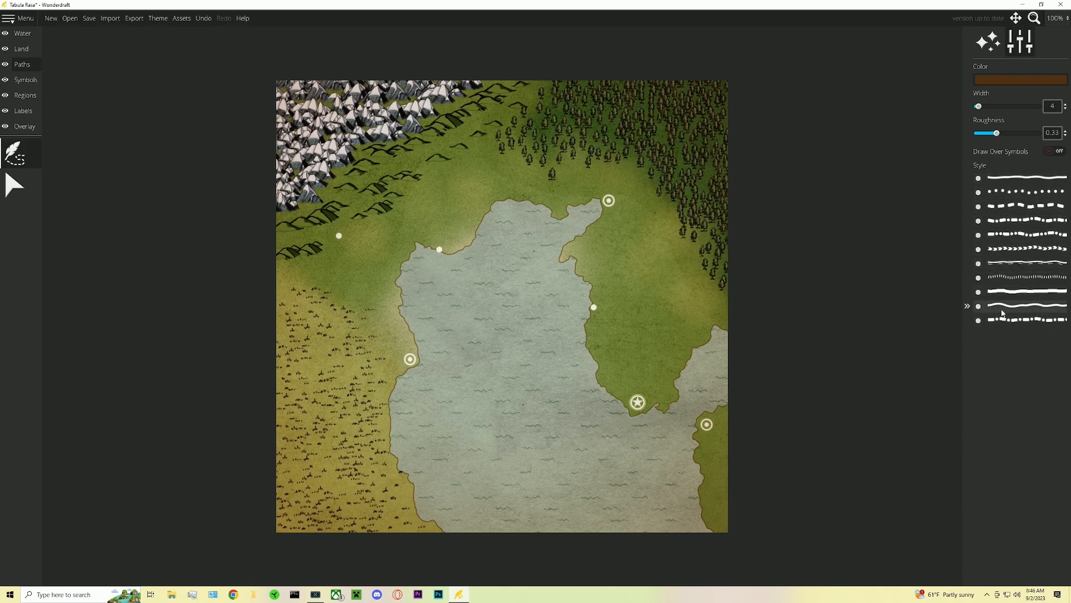
click(988, 192)
click(993, 206)
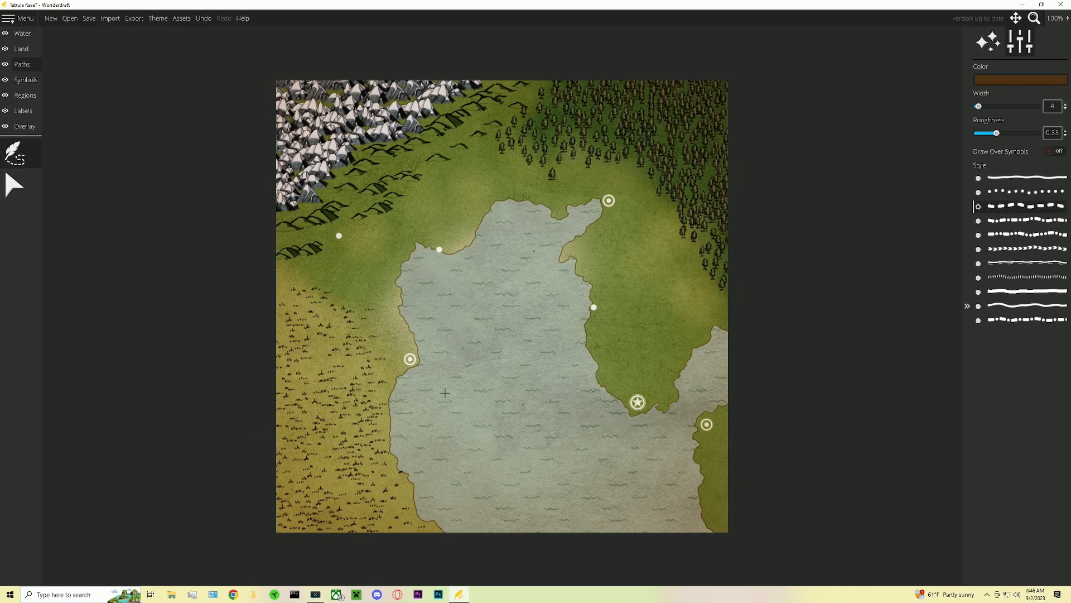
- Draw dashed roads at width 3 from the western town to the northwest village and eastward across the lake region
click(410, 360)
scroll(340, 236, down, 3)
scroll(339, 236, up, 2)
scroll(340, 237, down, 1)
mouse_move(378, 302)
mouse_down()
mouse_move(376, 272)
mouse_move(408, 233)
mouse_move(386, 253)
mouse_move(681, 221)
mouse_up()
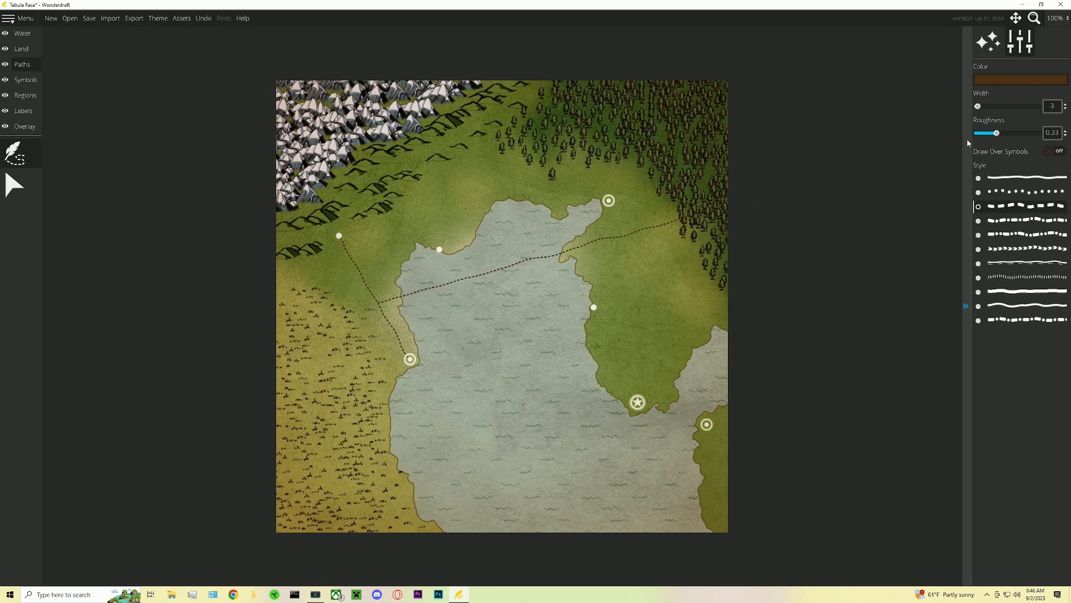
- Raise path roughness to 0.57 and route a road from the western town along the lake's north shore to the northern town
drag(998, 134, 1012, 134)
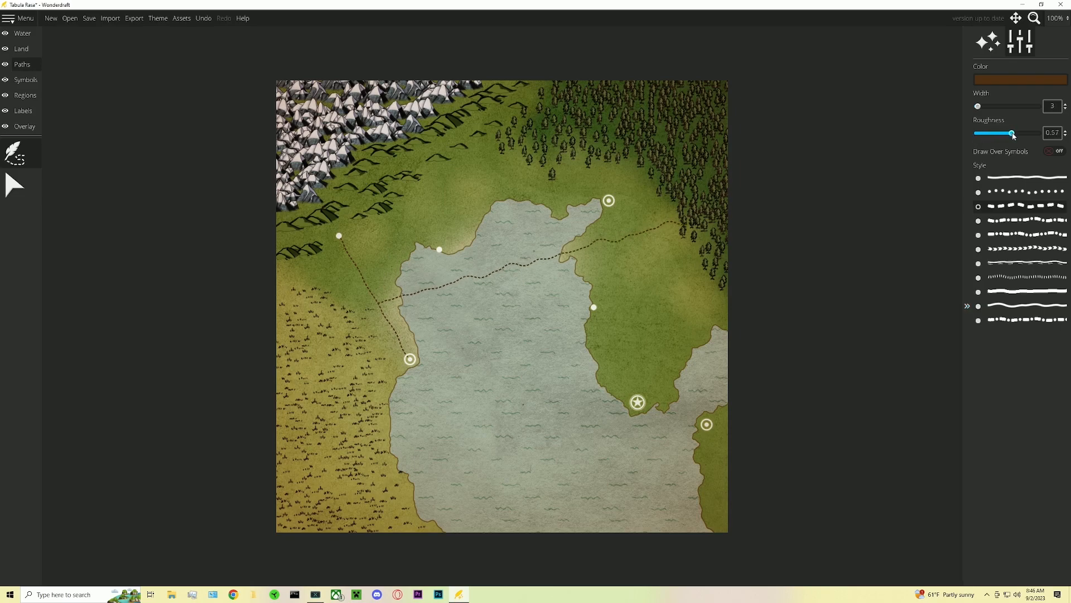
mouse_move(406, 247)
mouse_down()
mouse_move(475, 188)
mouse_move(515, 114)
mouse_up()
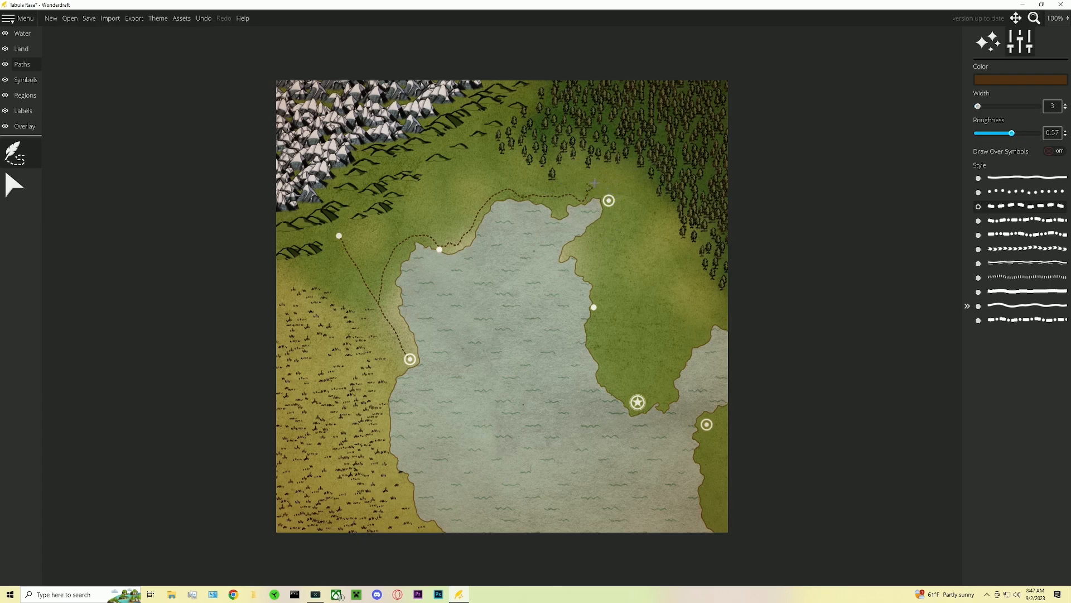
- Lower path roughness to 0.22 and draw roads from the northern town through the eastern village to the starred city
drag(1007, 135, 991, 134)
click(608, 200)
click(593, 307)
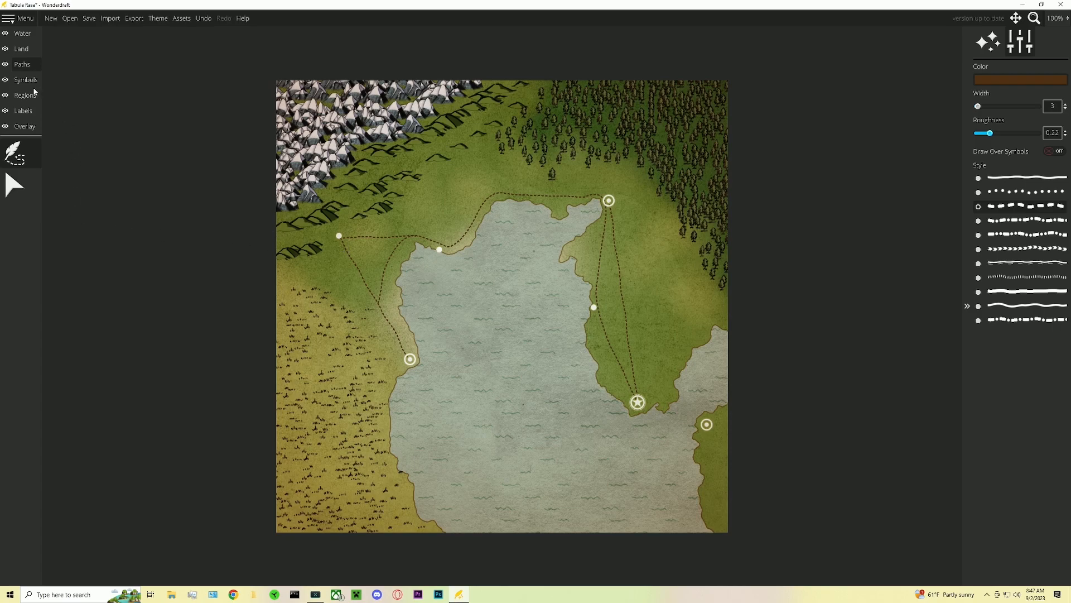
- Carve a narrow river with the land-lowering brush at size 12 from the northwest mountains down to the lake's north shore
click(28, 38)
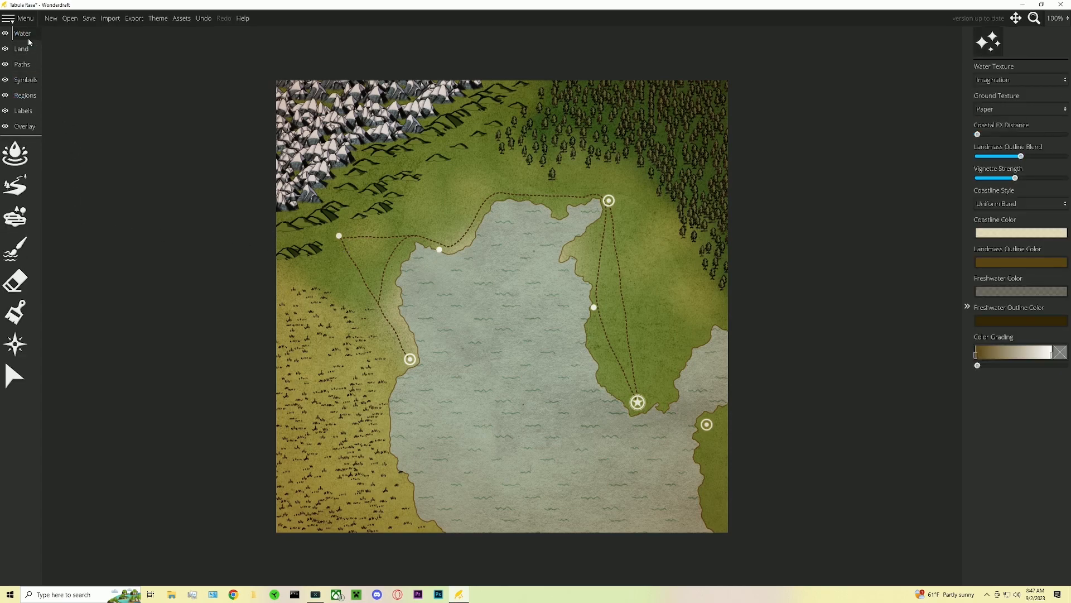
click(29, 315)
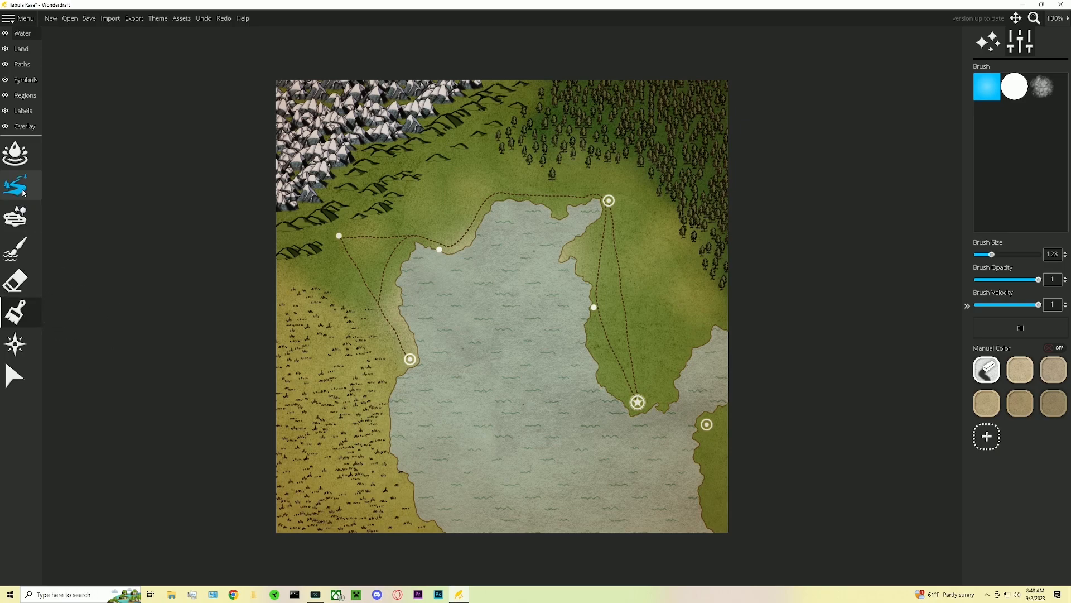
click(23, 49)
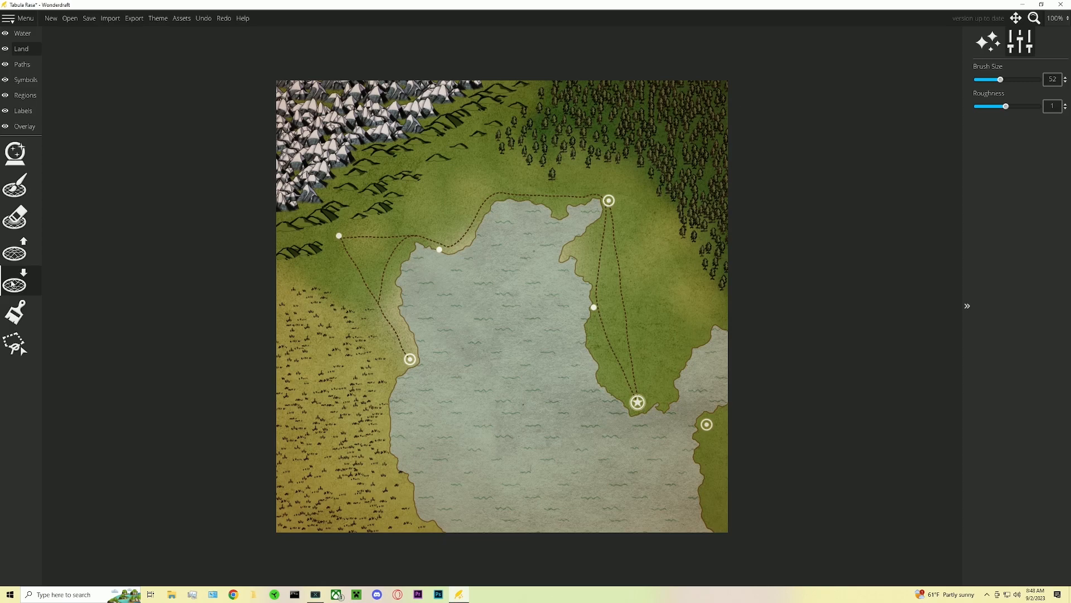
key(bracketleft)
key(bracketleft)
key(bracketleft)
key(bracketleft)
key(bracketleft)
mouse_move(330, 194)
mouse_down()
mouse_move(356, 209)
mouse_move(348, 234)
mouse_move(412, 231)
mouse_up()
scroll(412, 231, down, 2)
scroll(412, 231, up, 1)
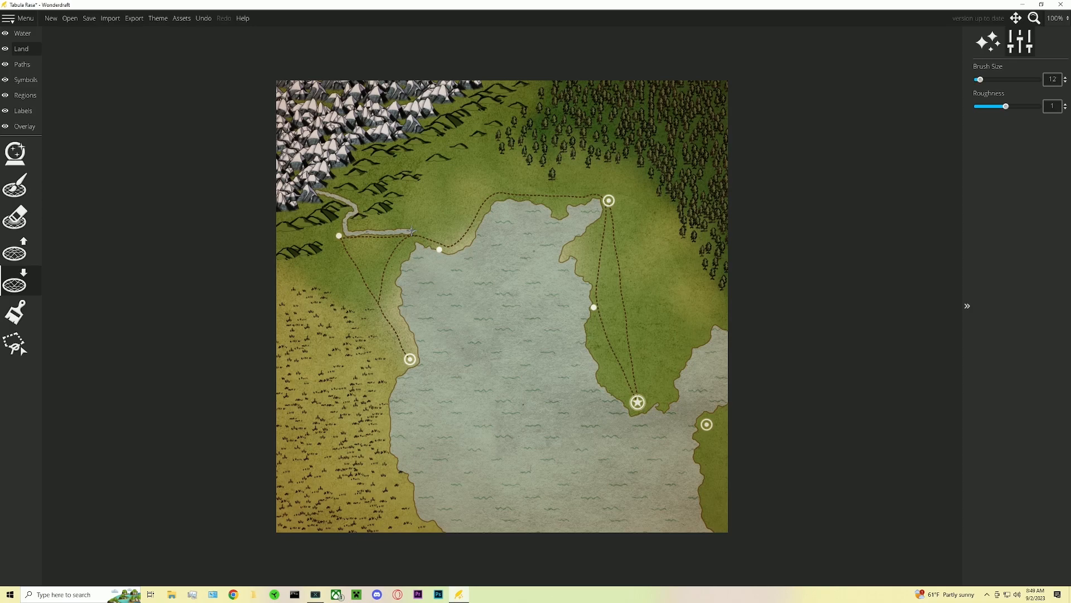
drag(412, 231, 419, 248)
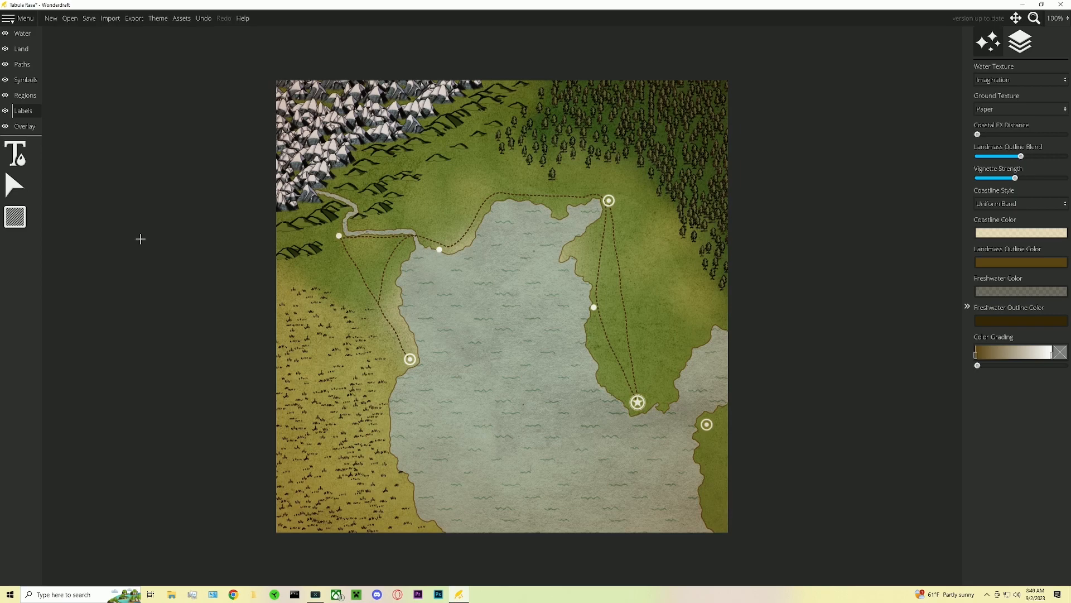
- Add a settlement label at the western town, generate the name Copperglade, and move it beside the town marker
click(17, 157)
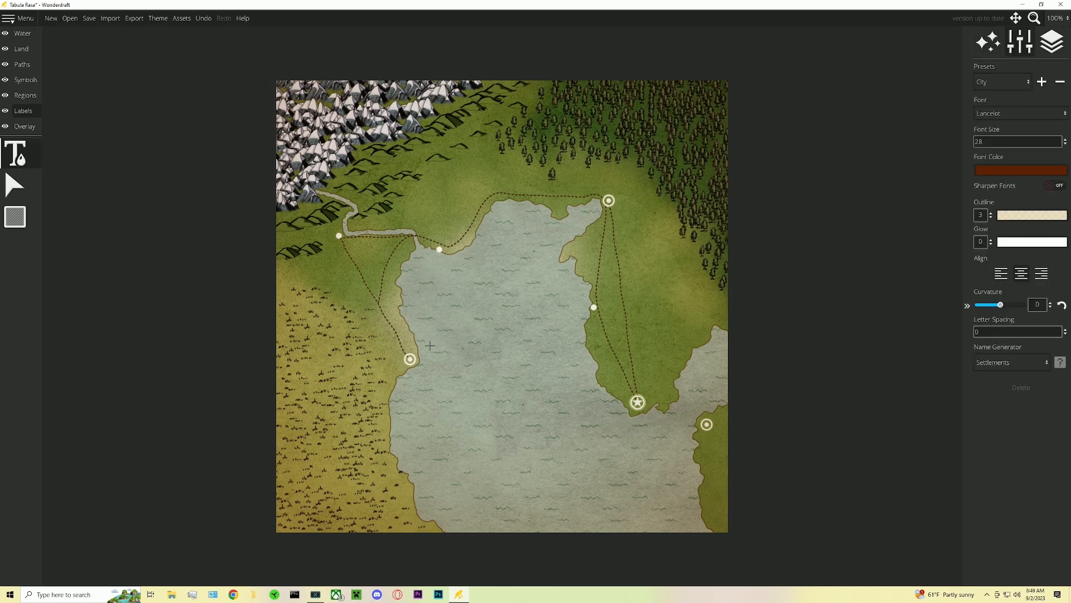
click(412, 372)
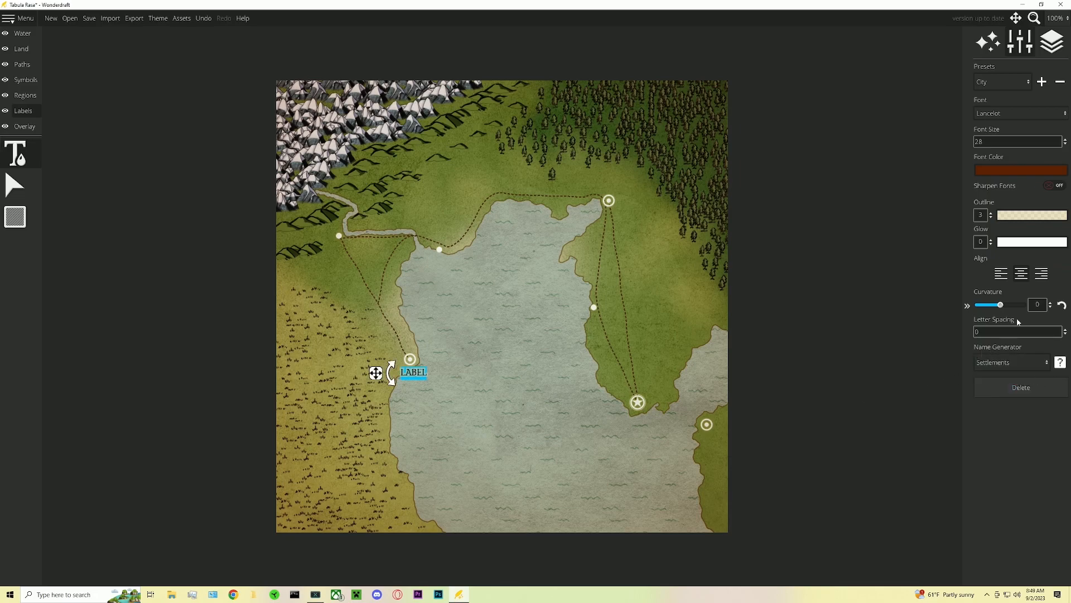
click(1058, 363)
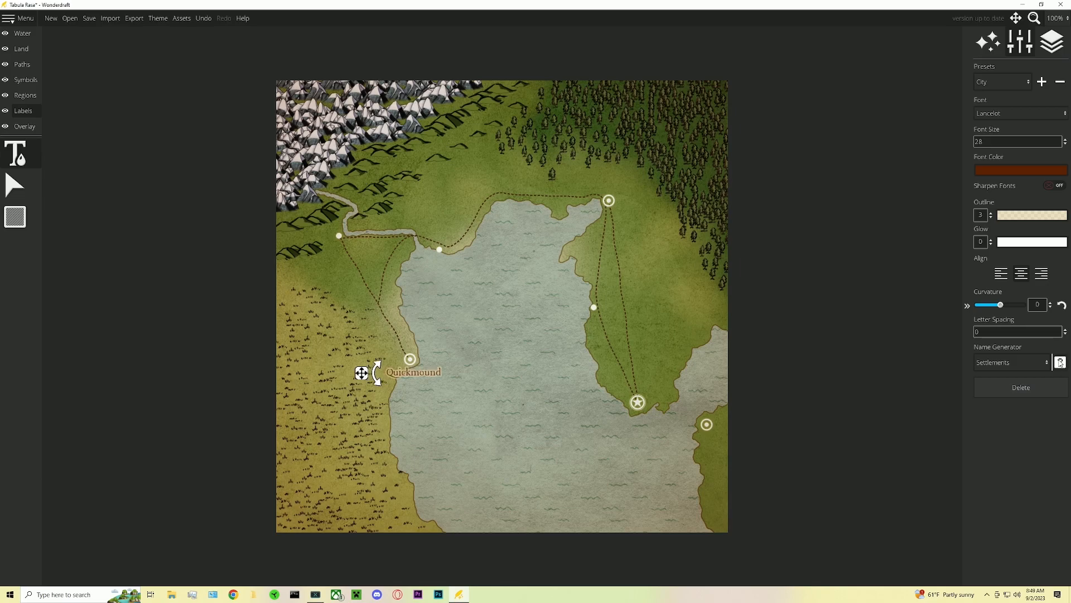
click(15, 186)
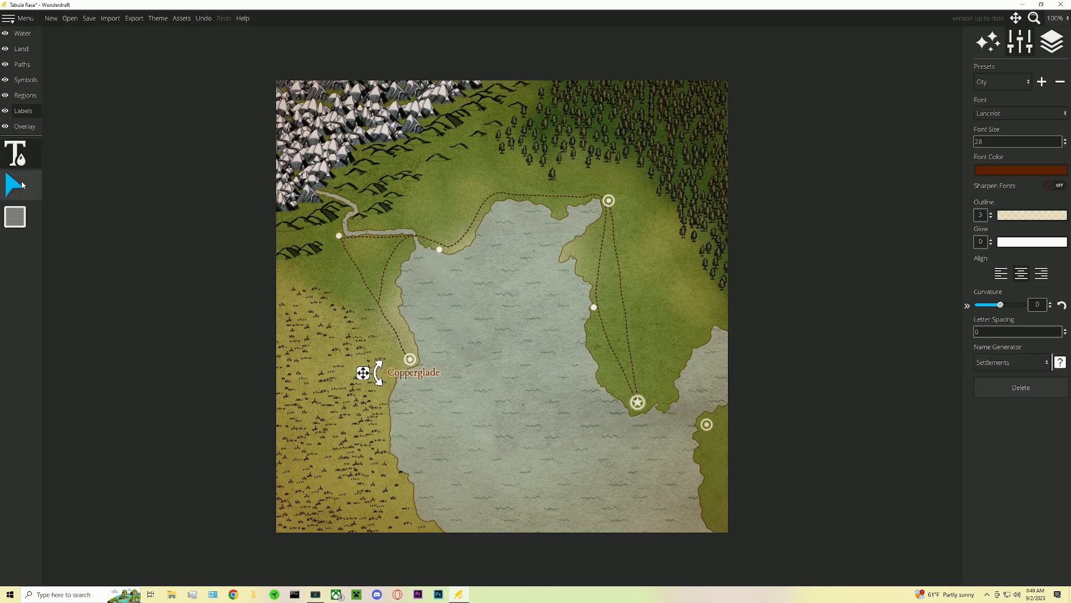
drag(408, 375, 433, 375)
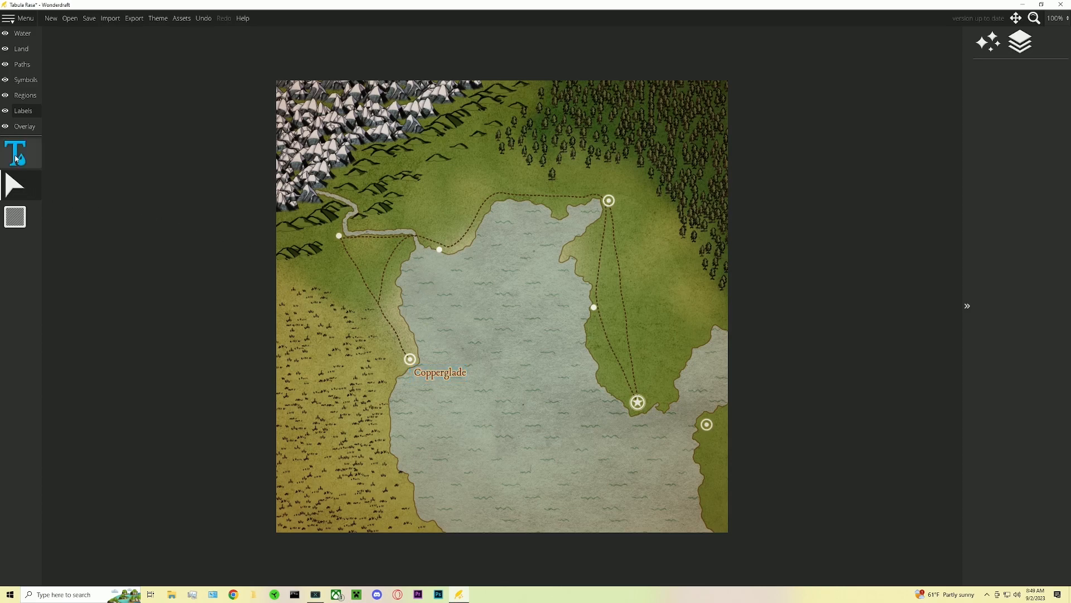
- Label the northern town with the generated name Heavyview and position it just right of the marker
click(15, 154)
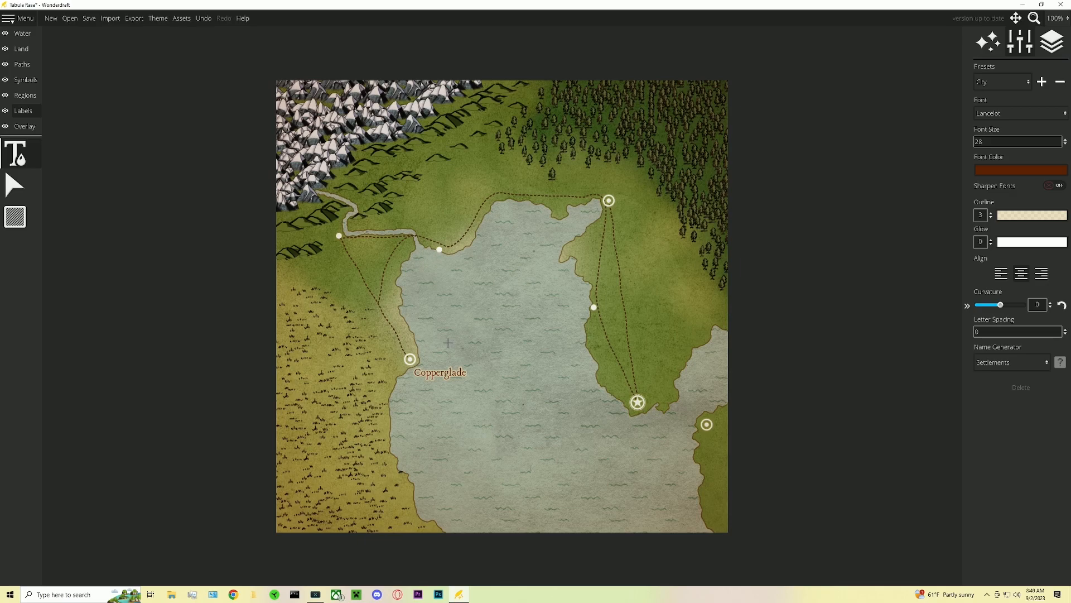
click(618, 211)
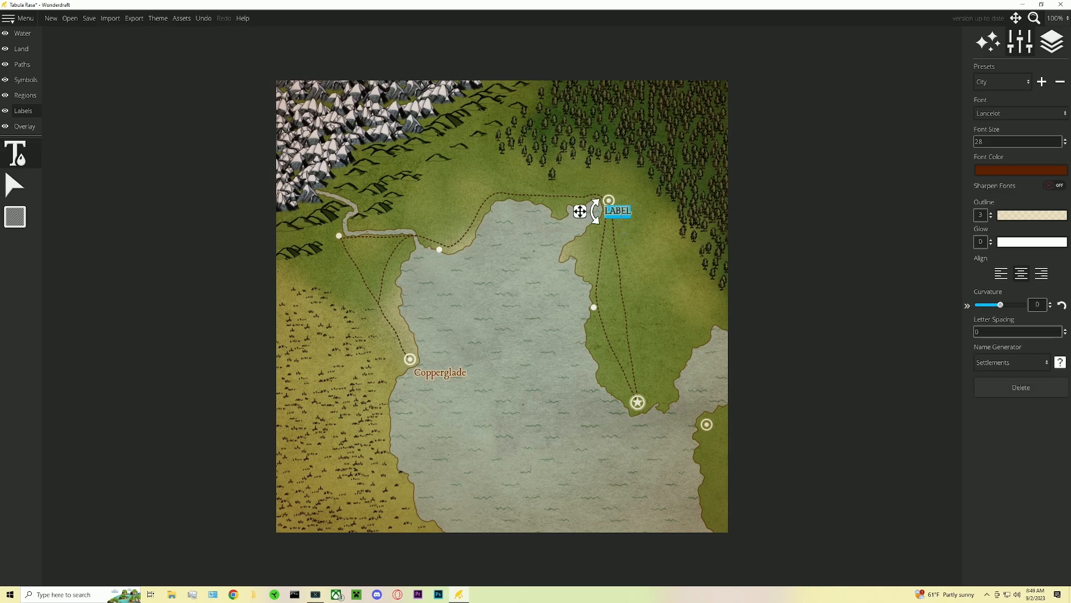
click(1059, 362)
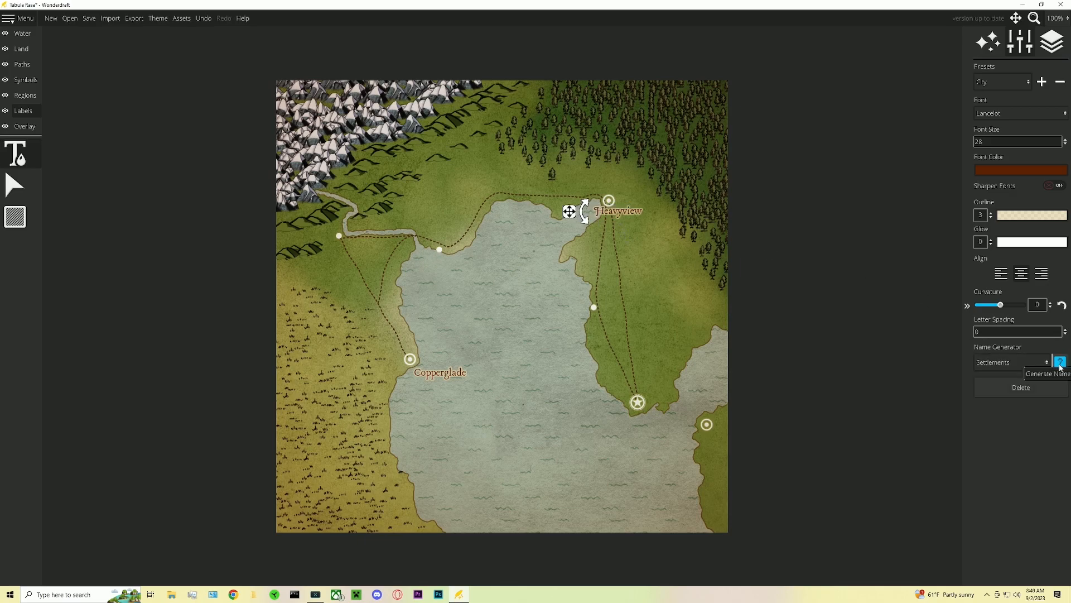
click(27, 190)
drag(581, 202, 654, 218)
click(675, 278)
- Label the starred city, regenerating names until Pewterbreak, and move the label above and right of the star
click(22, 166)
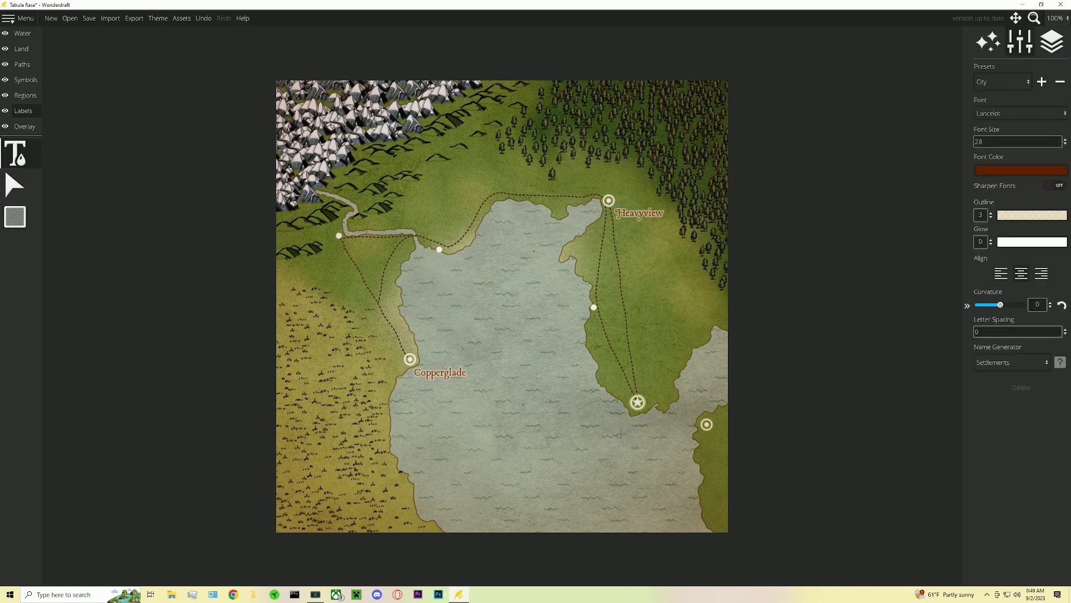
click(635, 414)
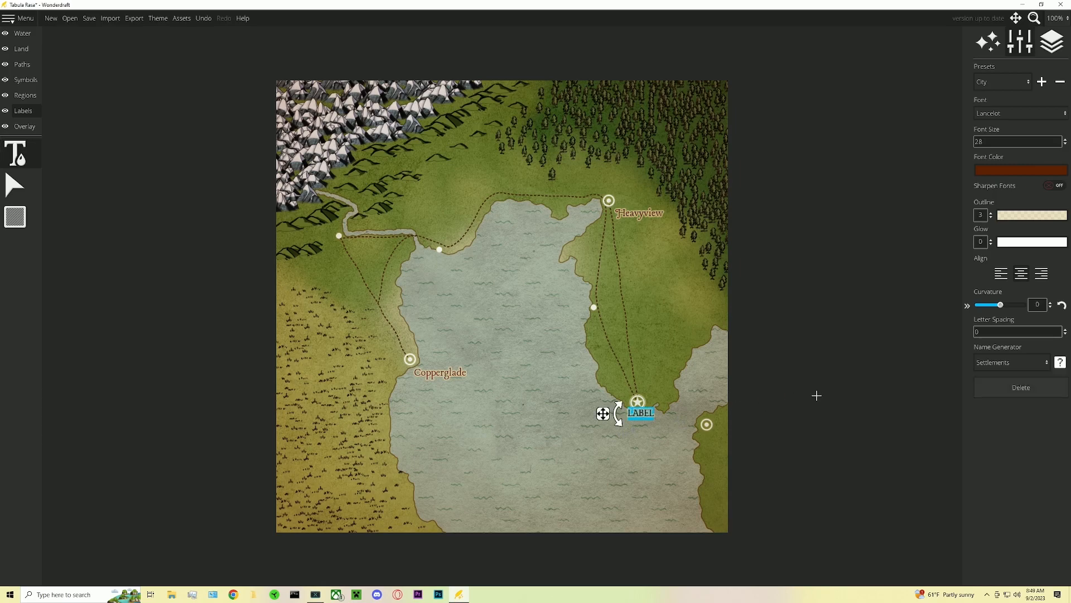
click(1061, 363)
click(1062, 362)
click(1061, 362)
click(1061, 363)
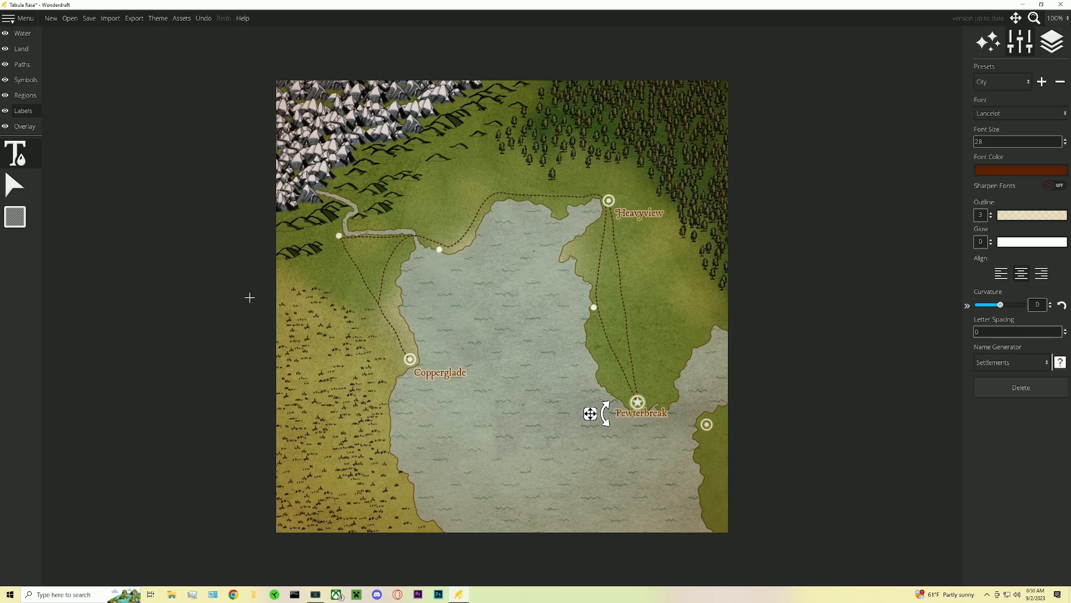
click(15, 184)
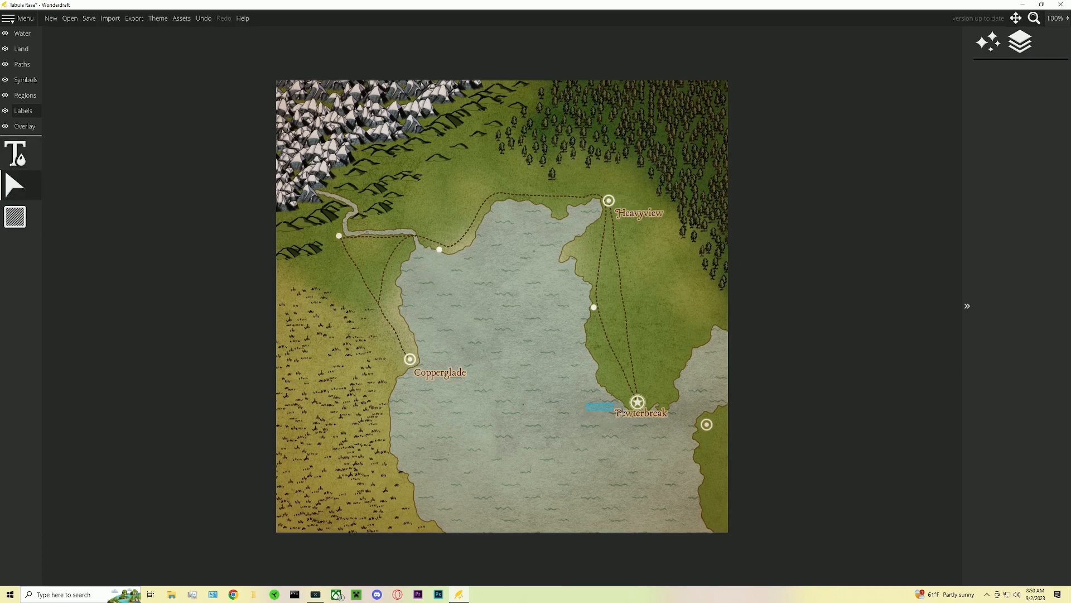
drag(646, 413, 671, 386)
click(662, 418)
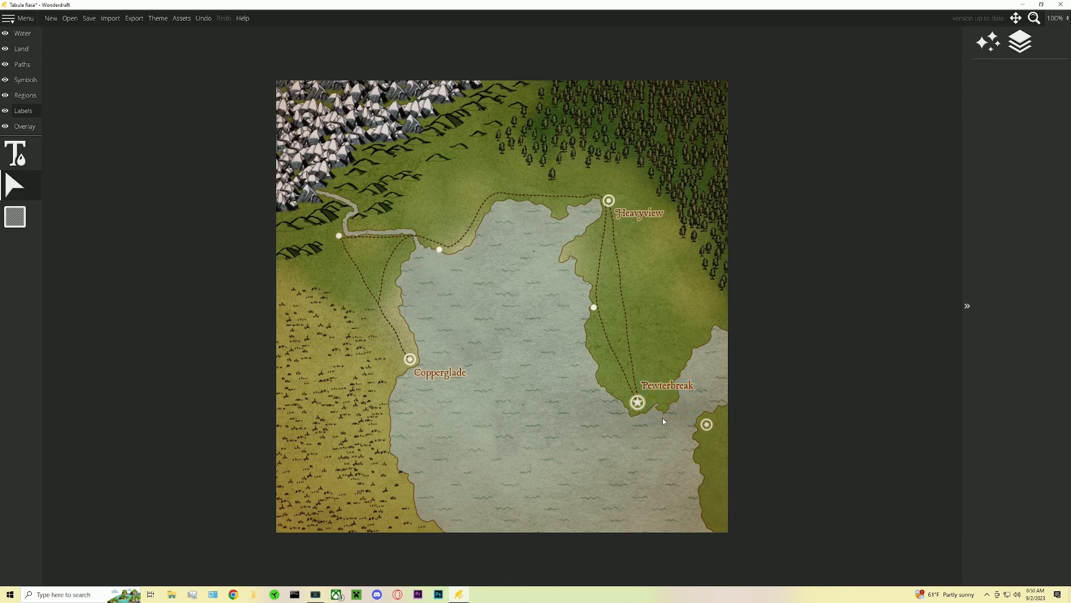
- Label the eastern coastal town with the generated name Warmshade, nudge it upward, and save the map
click(15, 154)
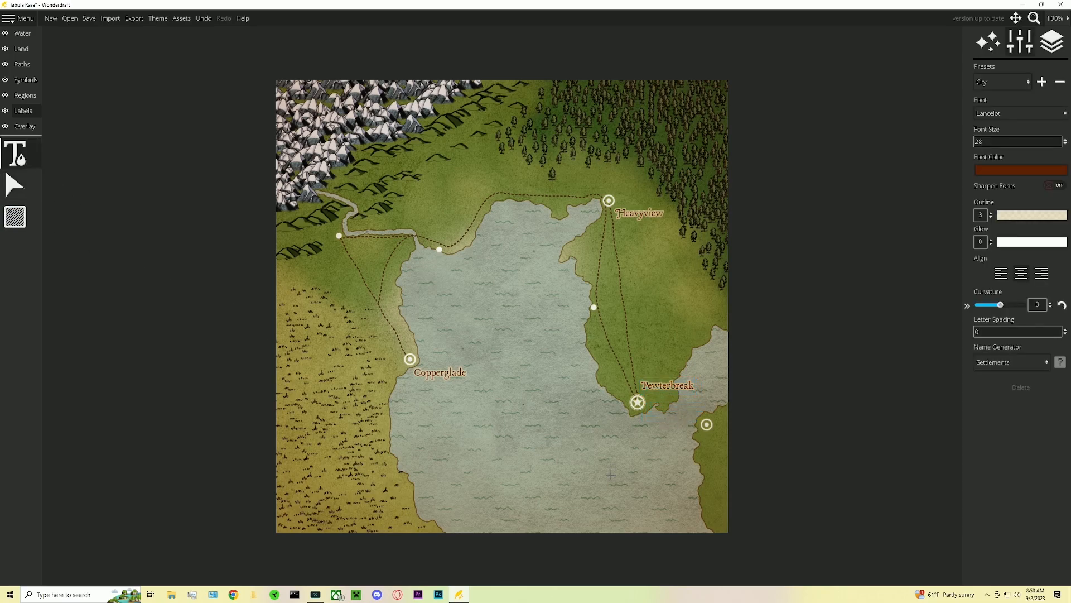
click(676, 443)
click(1060, 363)
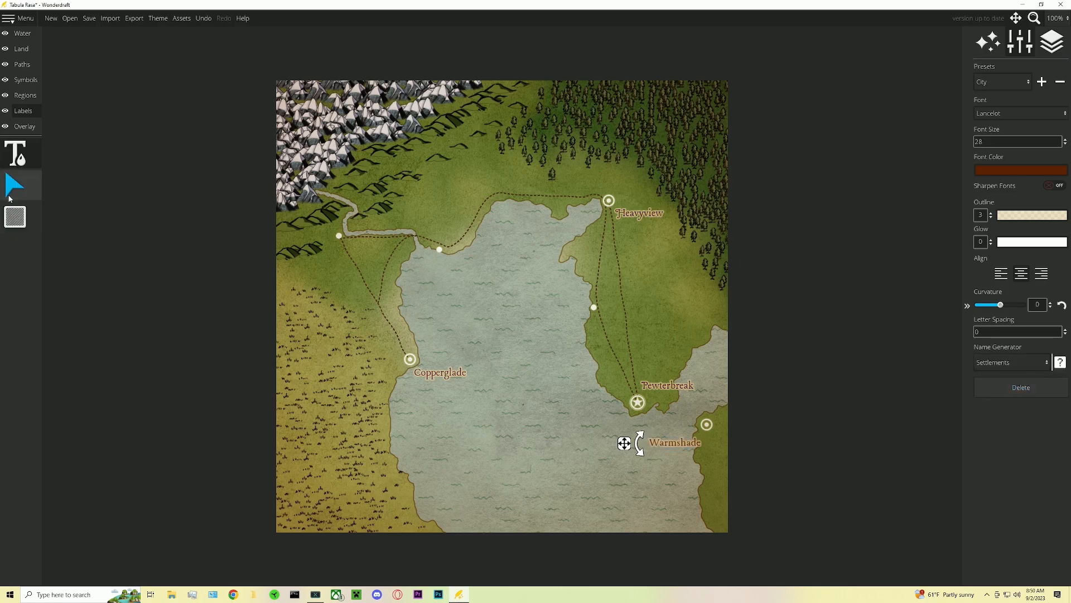
click(11, 192)
drag(667, 443, 667, 435)
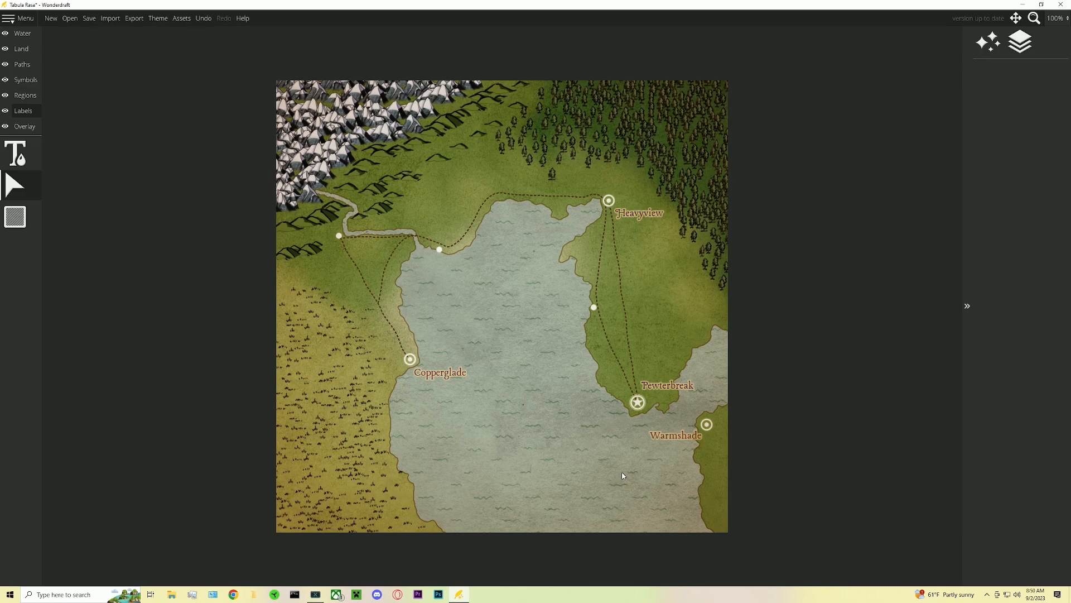
key(ctrl+s)
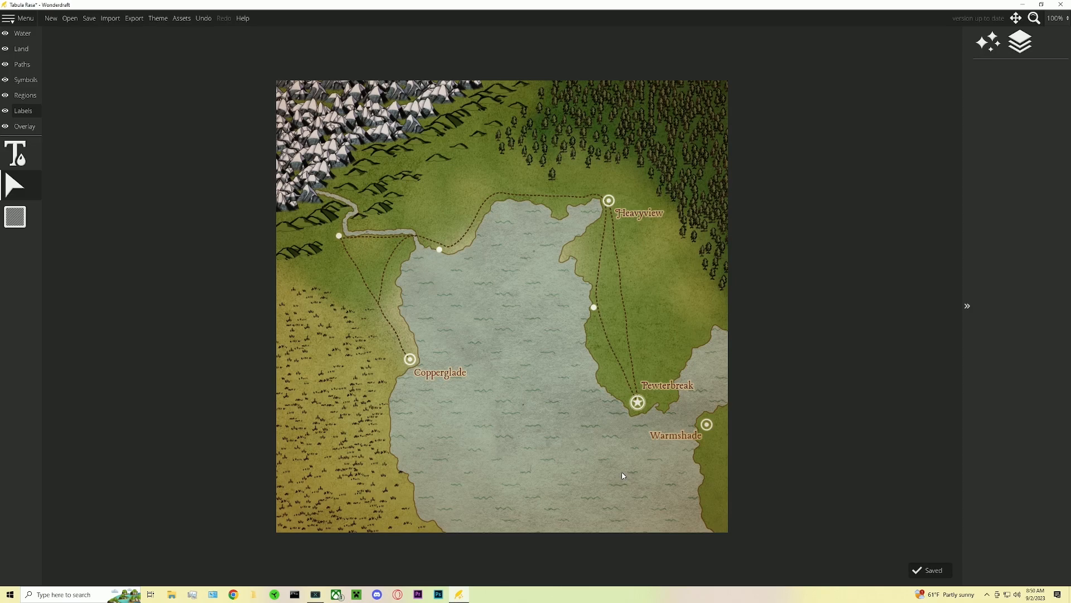